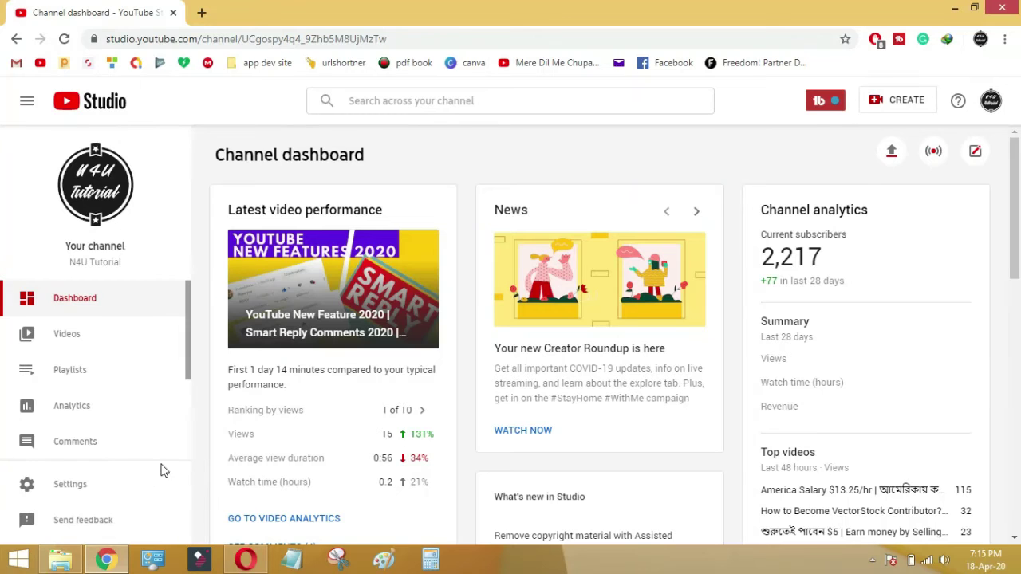
Start a new invitation in the channel's permission settings and enter the invitee's email address
{"action": "left_click", "coordinate": [86, 486]}
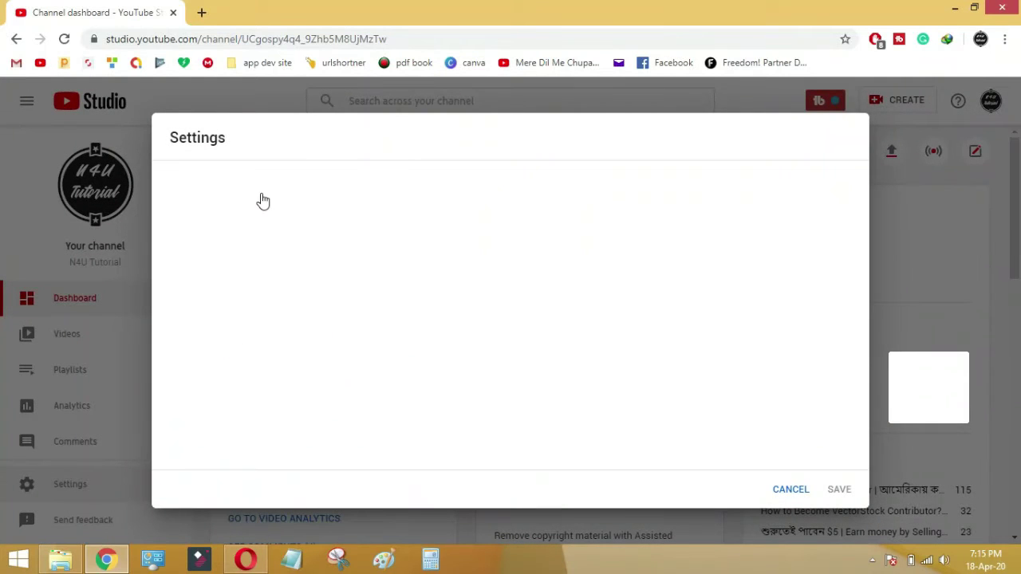
{"action": "left_click", "coordinate": [207, 289]}
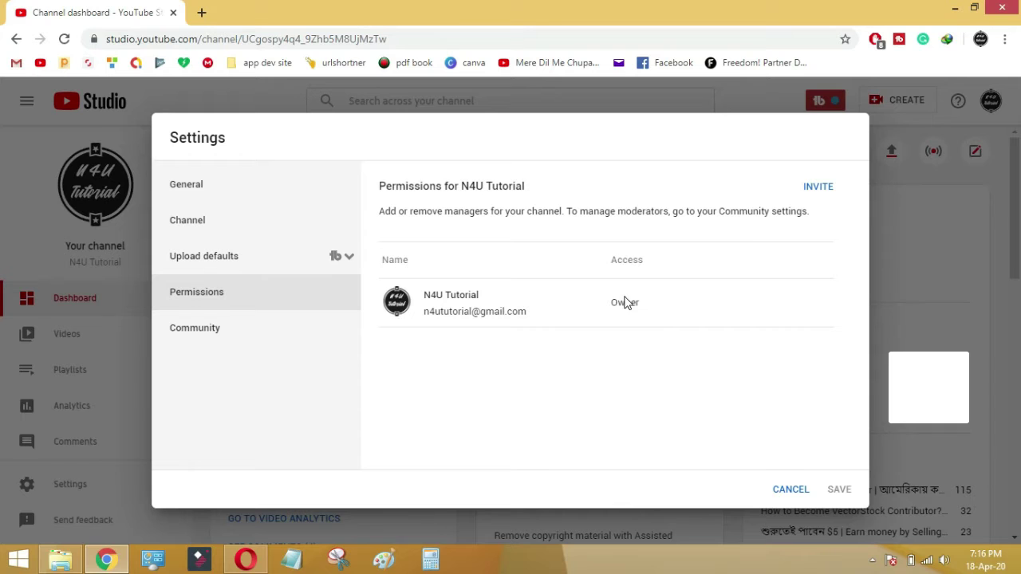
{"action": "mouse_move", "coordinate": [629, 302]}
{"action": "left_click", "coordinate": [818, 188]}
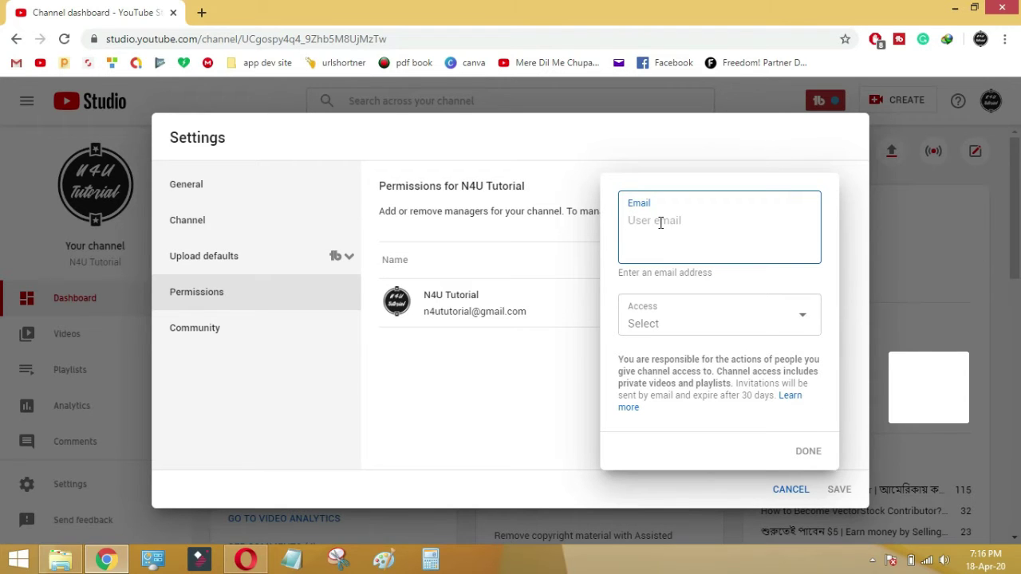
{"action": "key", "text": "ctrl+v"}
{"action": "key", "text": "ctrl+v"}
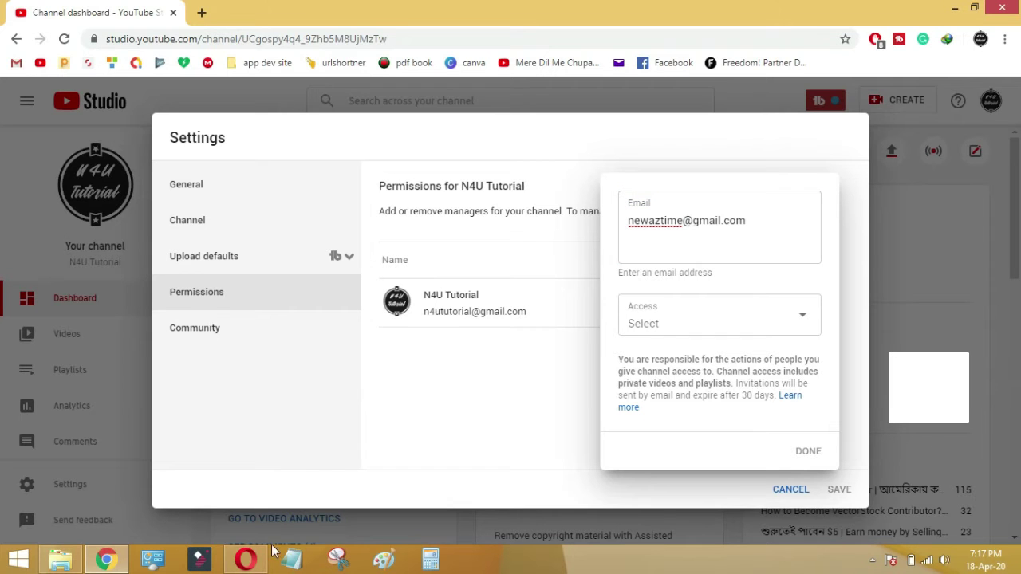
View the invitee's Gmail inbox in Opera and return to the invitation form in Chrome
{"action": "left_click", "coordinate": [253, 559]}
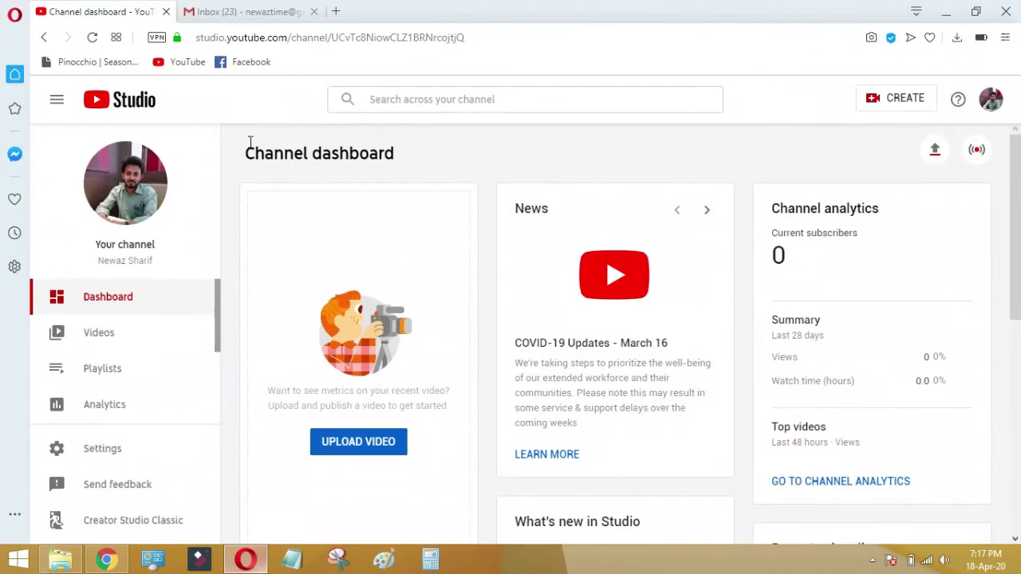
{"action": "left_click", "coordinate": [245, 9]}
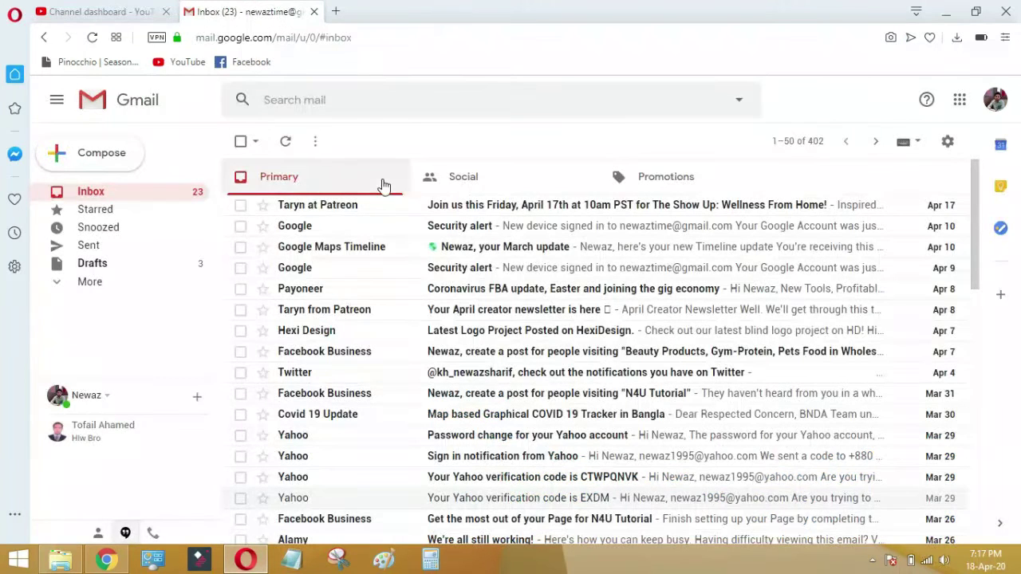
{"action": "left_click", "coordinate": [106, 559]}
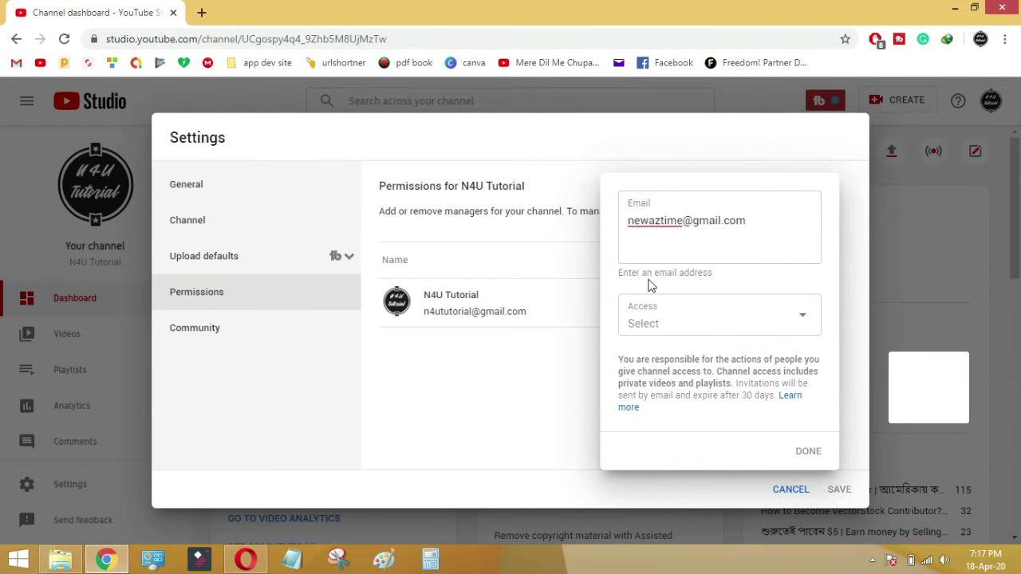
{"action": "left_click", "coordinate": [736, 237]}
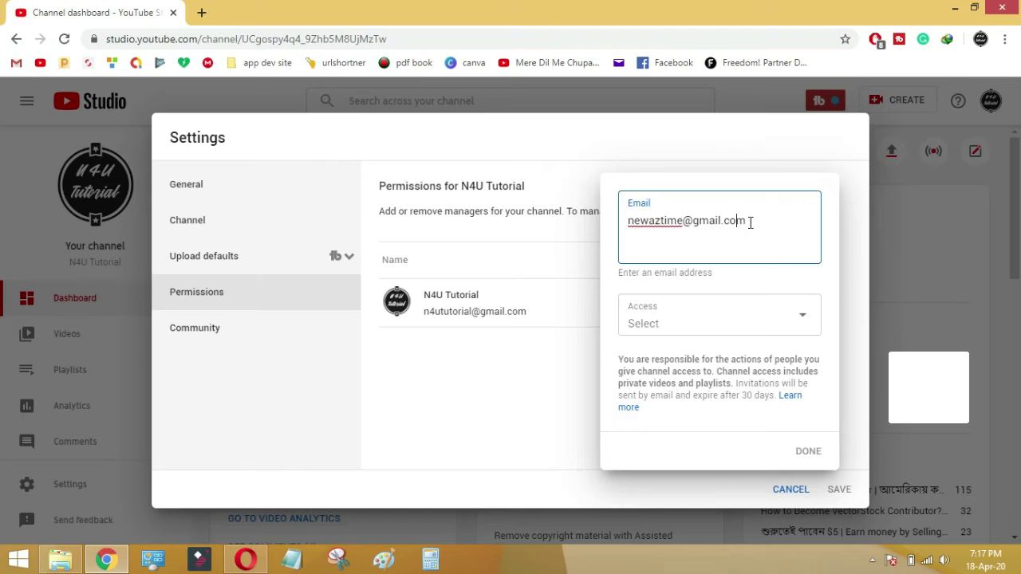
Give the invitee Manager access, finish the invitation and save the channel settings
{"action": "left_click", "coordinate": [680, 323]}
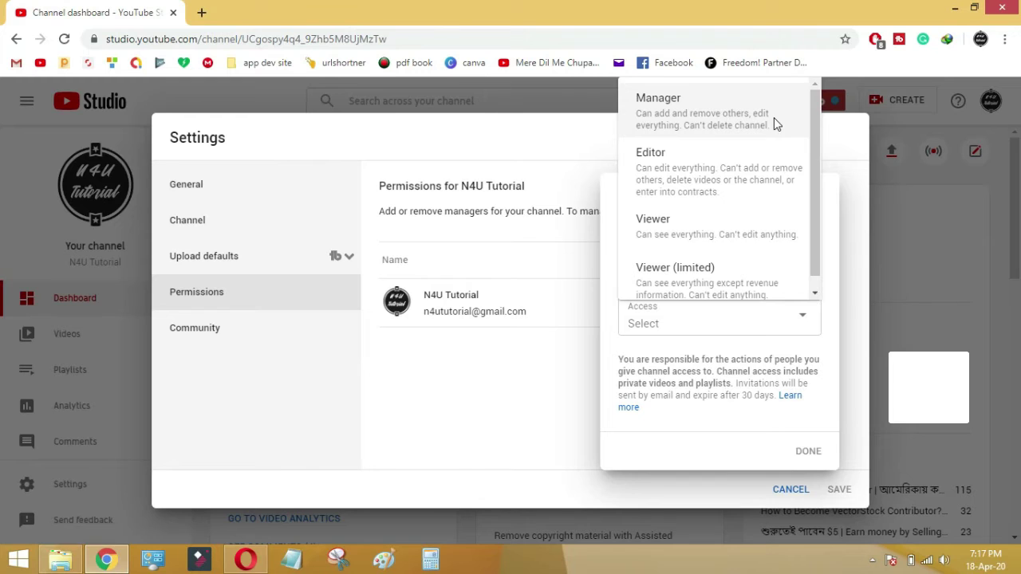
{"action": "left_click_drag", "start_coordinate": [685, 127], "coordinate": [787, 128]}
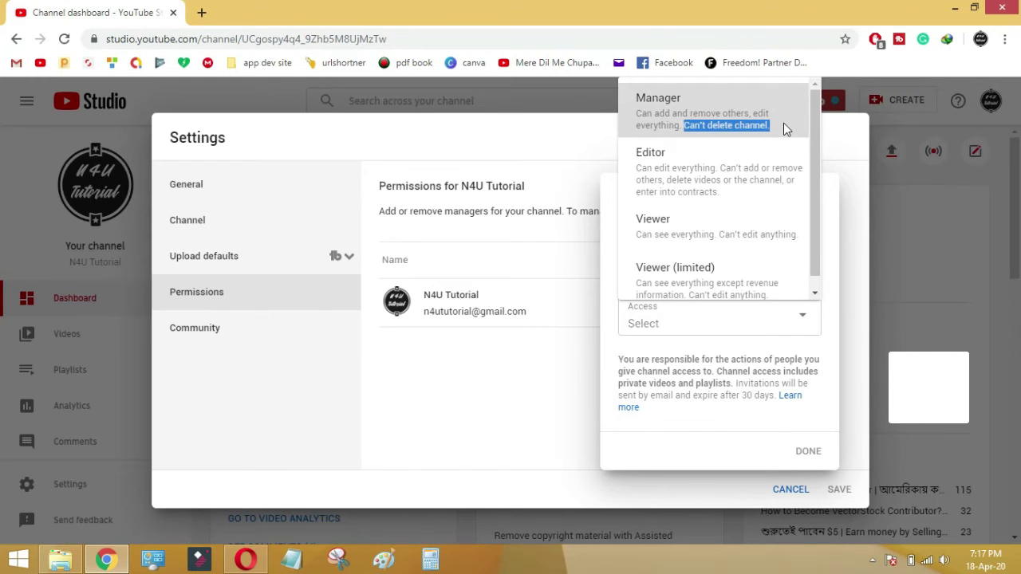
{"action": "left_click", "coordinate": [735, 121]}
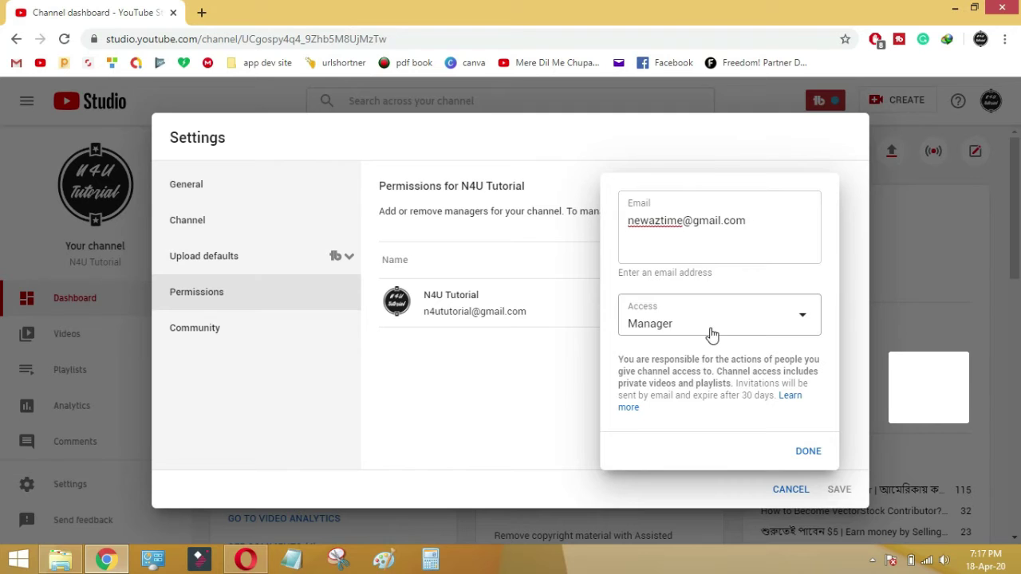
{"action": "left_click", "coordinate": [807, 452]}
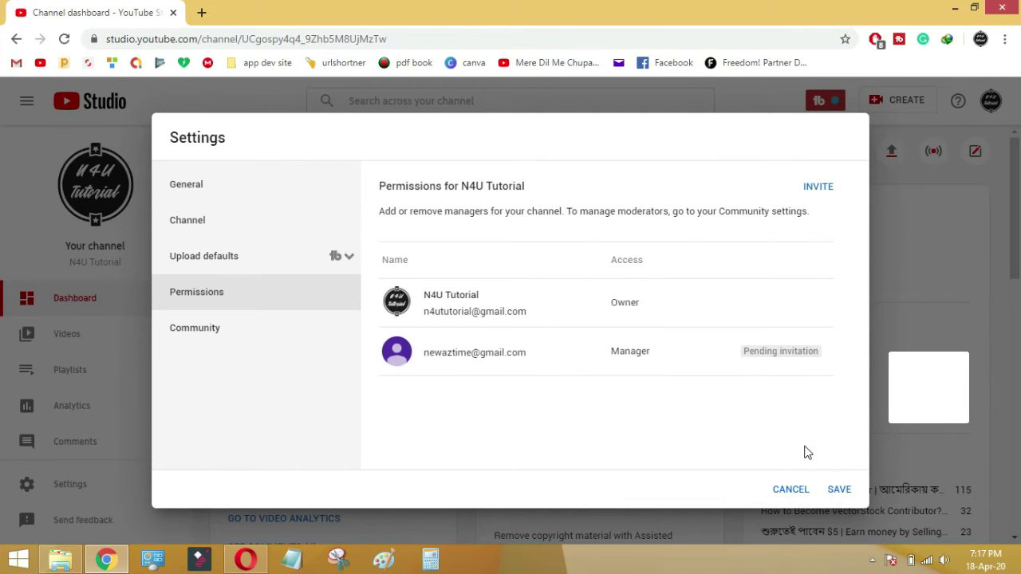
{"action": "left_click", "coordinate": [839, 489]}
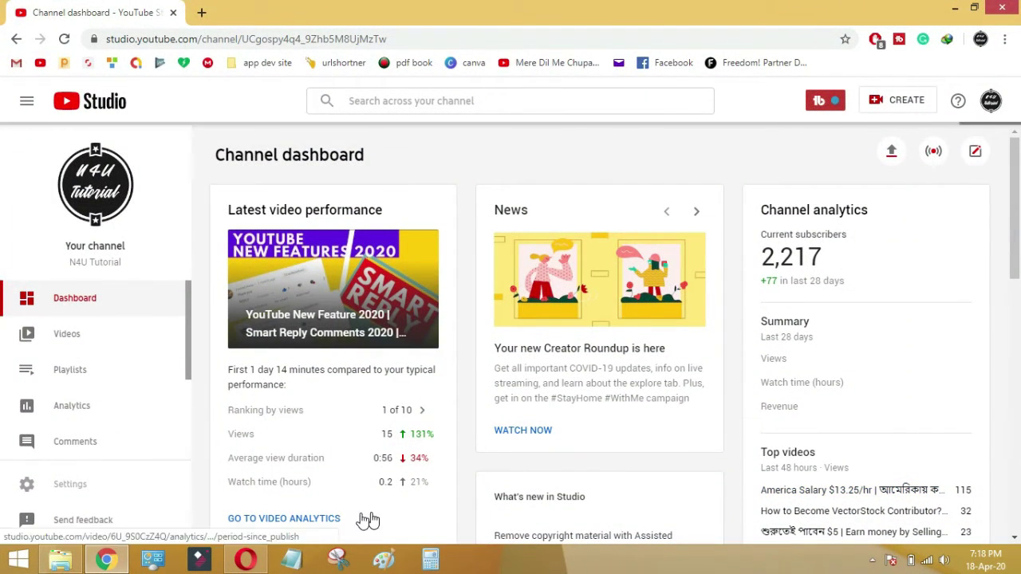
Switch to Gmail in Opera, open YouTube's "Invitation to access N4U Tutorial" email among the social messages and accept the invitation
{"action": "left_click", "coordinate": [248, 561]}
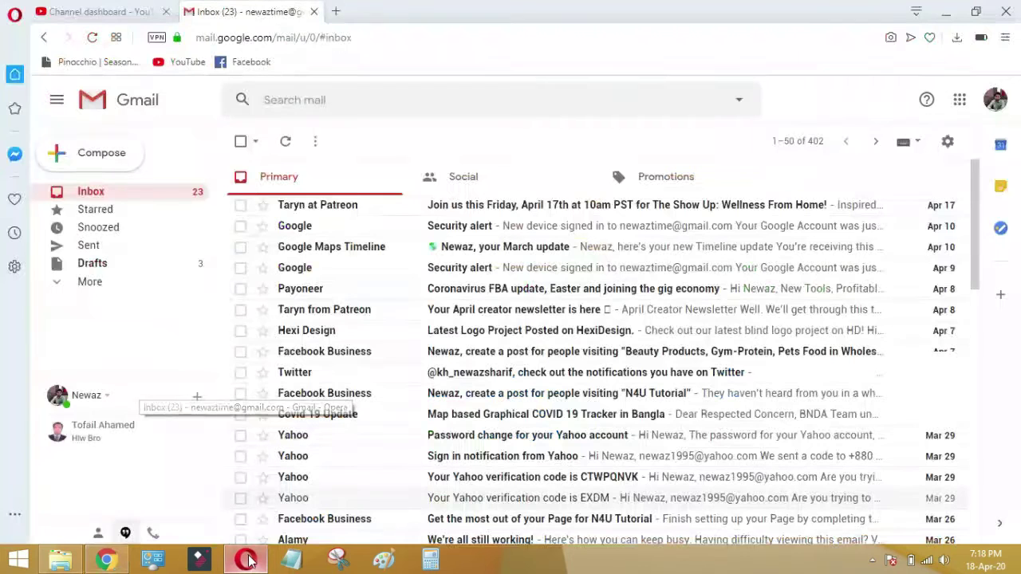
{"action": "left_click", "coordinate": [498, 175]}
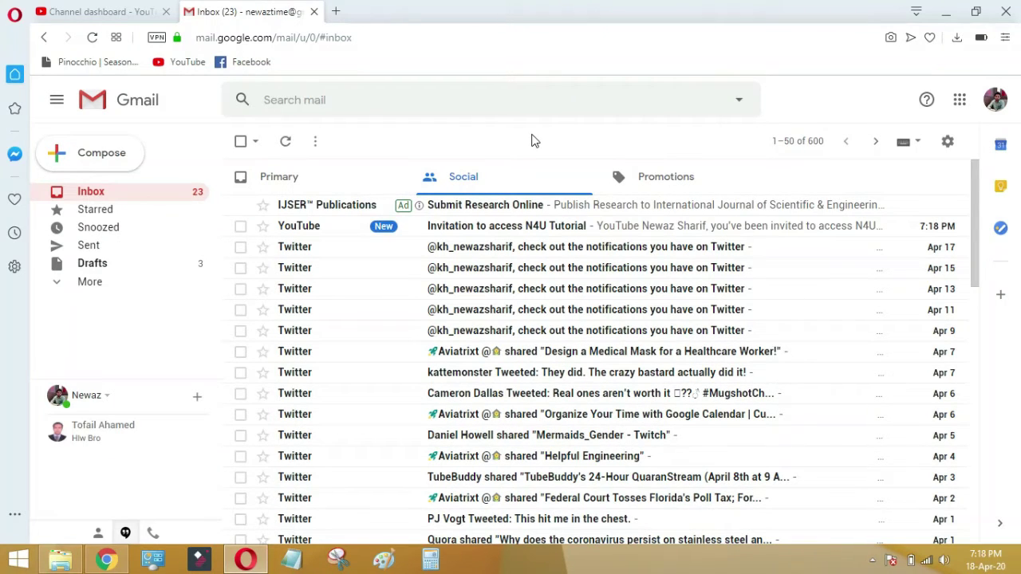
{"action": "left_click", "coordinate": [501, 230]}
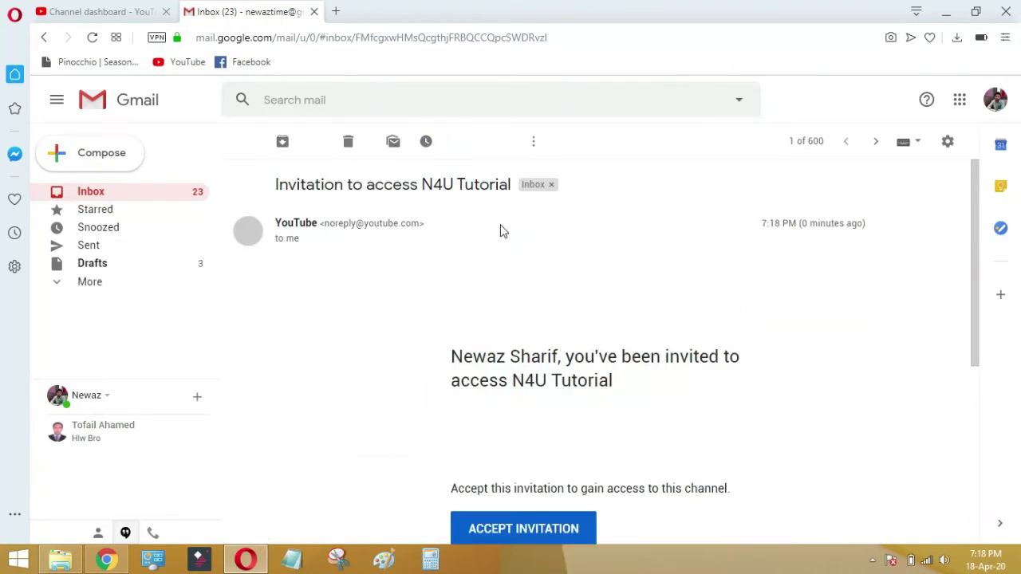
{"action": "scroll", "coordinate": [592, 341], "scroll_direction": "down", "scroll_amount": 2}
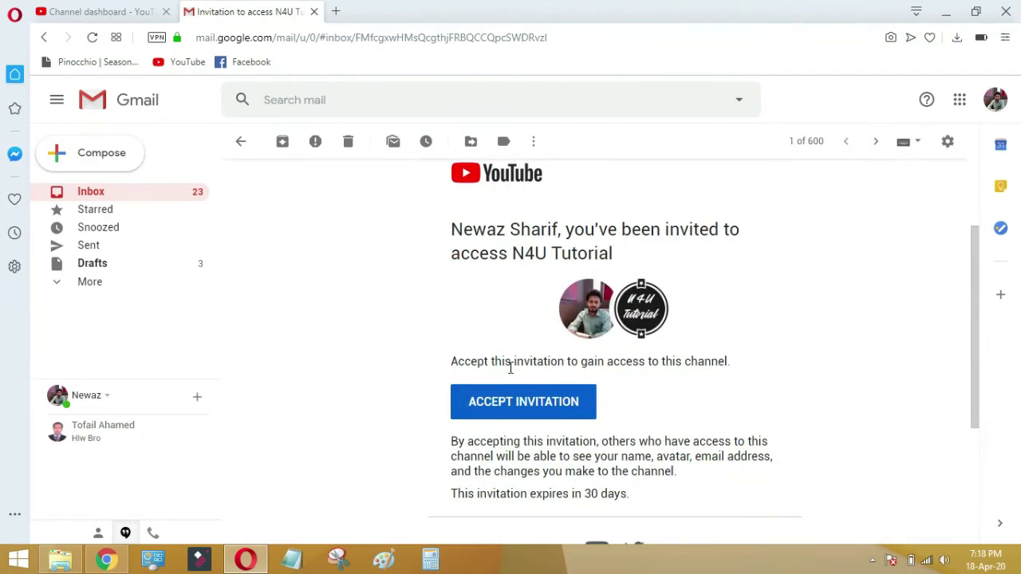
{"action": "left_click", "coordinate": [511, 401]}
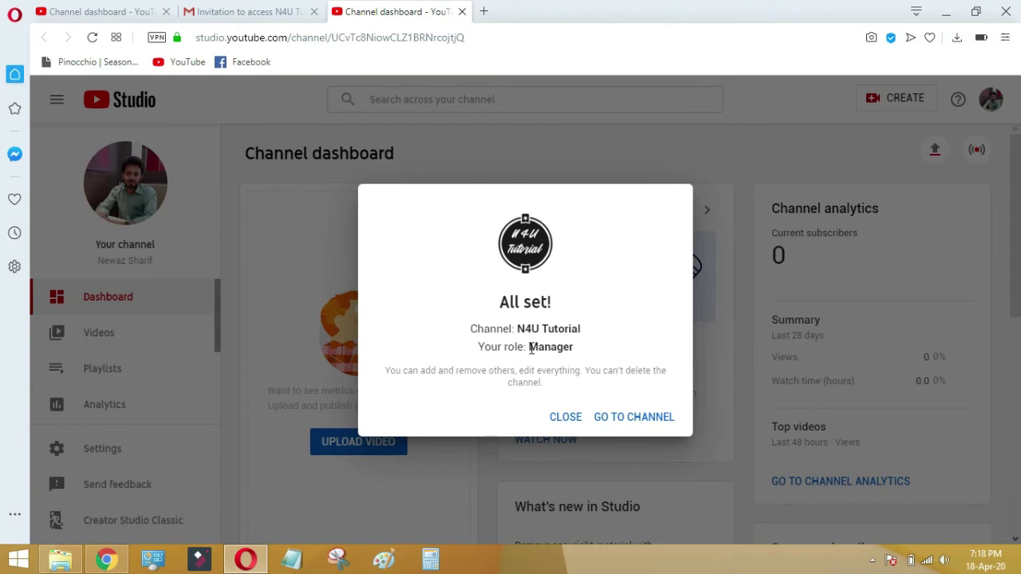
Go to the N4U Tutorial channel as the invited manager and view its list of uploaded videos
{"action": "left_click_drag", "start_coordinate": [530, 351], "coordinate": [575, 349]}
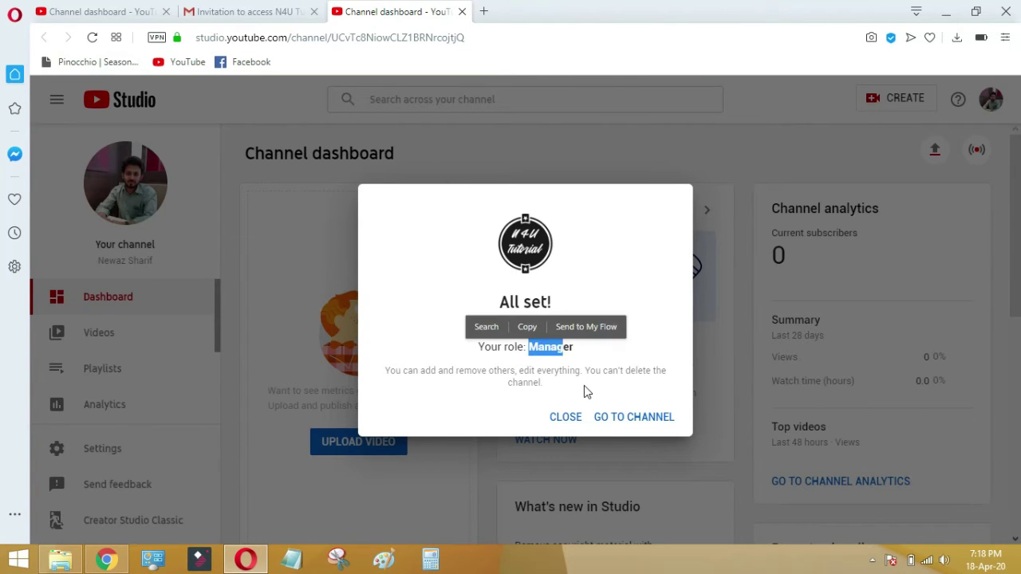
{"action": "left_click", "coordinate": [557, 389]}
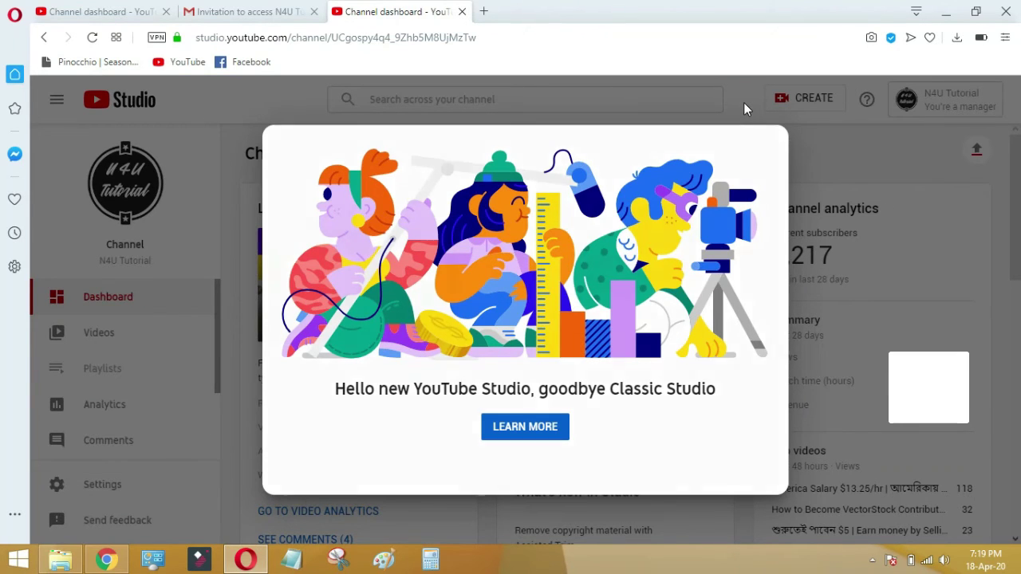
{"action": "left_click", "coordinate": [743, 102]}
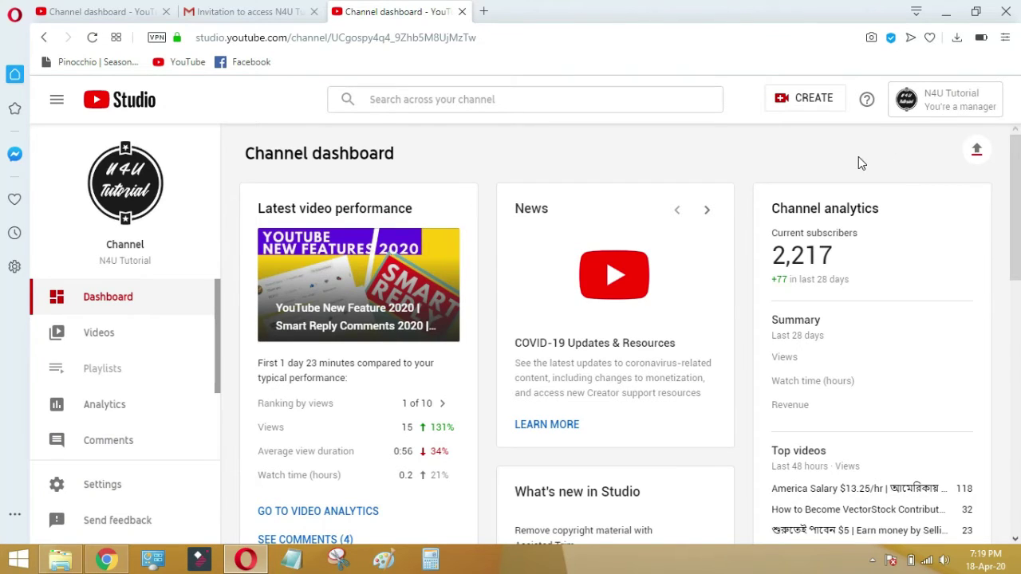
{"action": "left_click", "coordinate": [163, 337]}
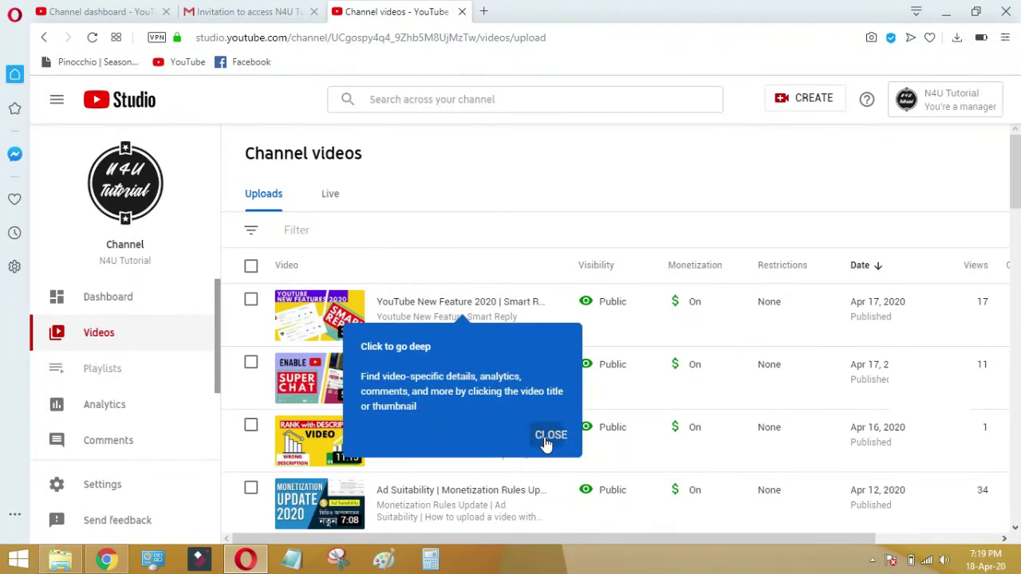
{"action": "left_click", "coordinate": [549, 439]}
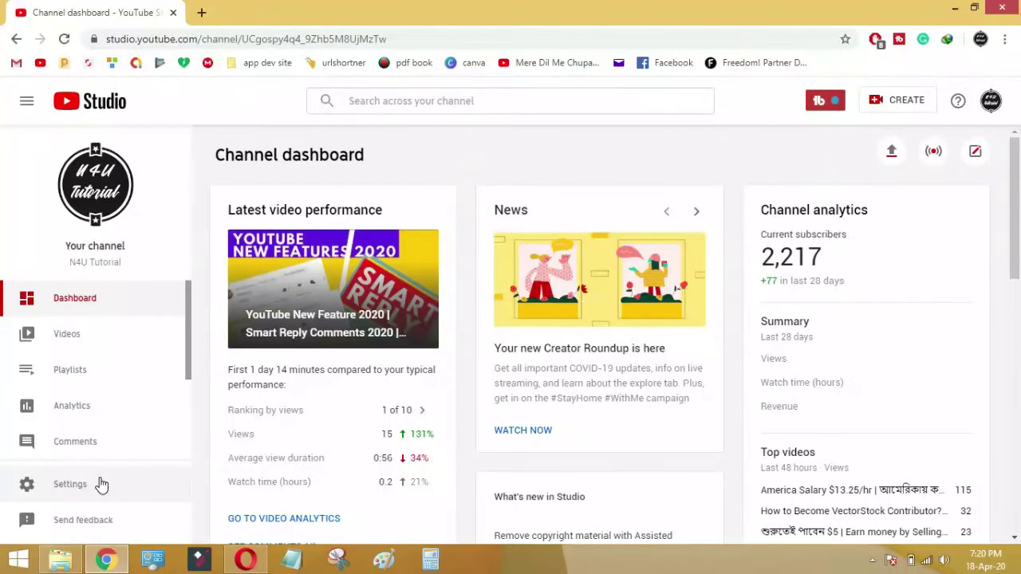
In the owner's Chrome session, change the invited user's channel access to Editor and save the settings
{"action": "left_click", "coordinate": [100, 482]}
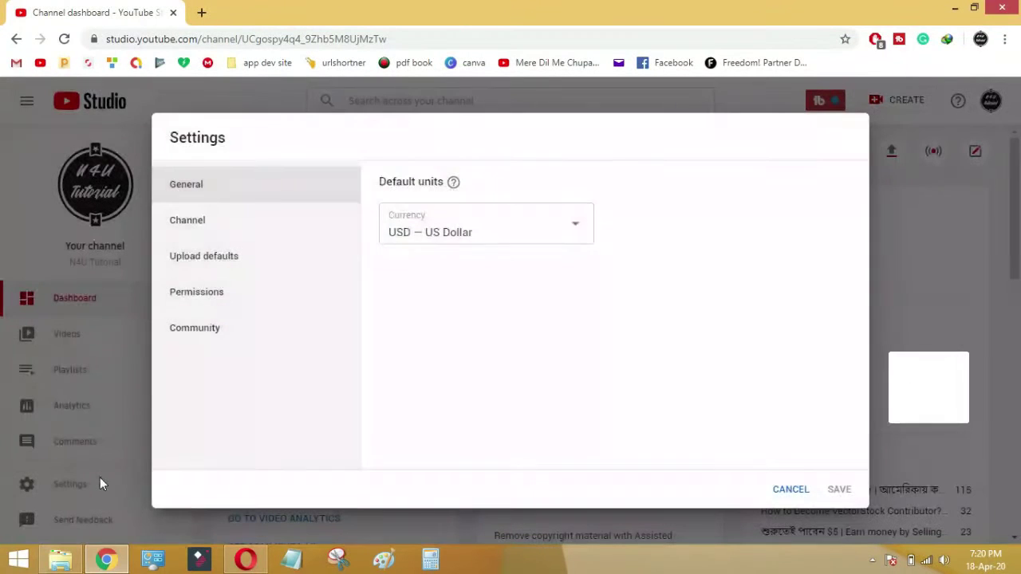
{"action": "left_click", "coordinate": [296, 285]}
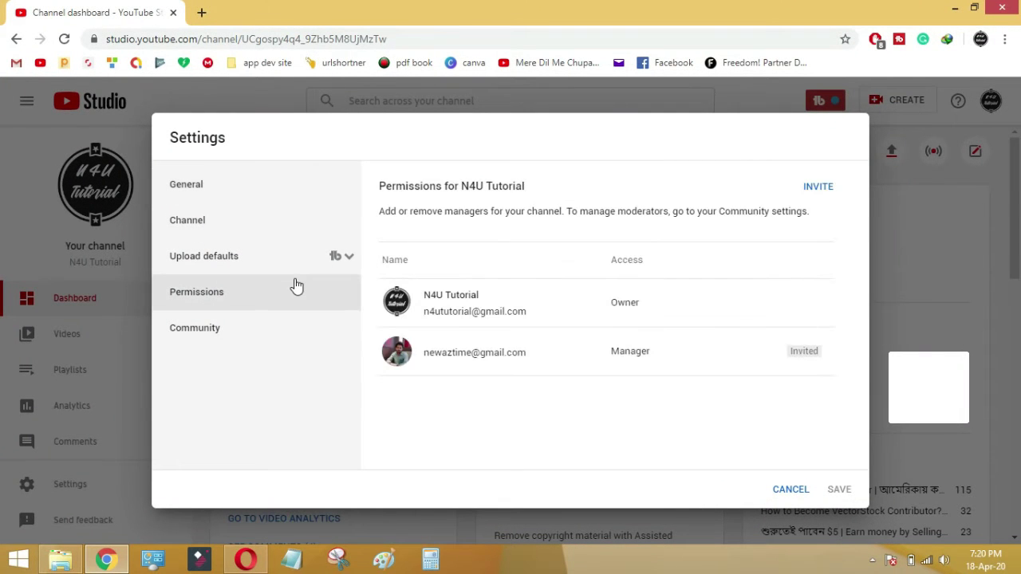
{"action": "mouse_move", "coordinate": [646, 355]}
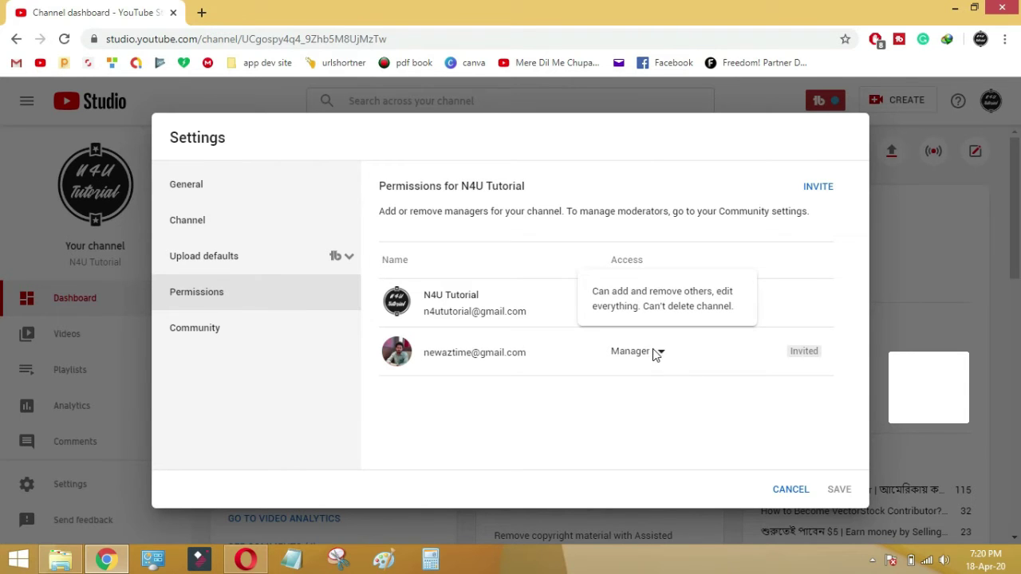
{"action": "left_click", "coordinate": [654, 353]}
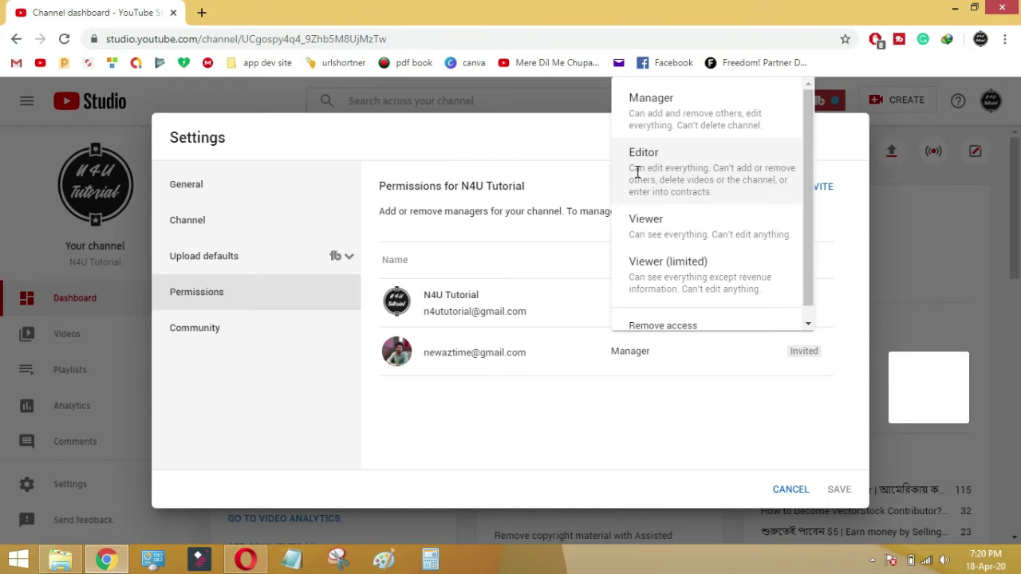
{"action": "left_click_drag", "start_coordinate": [648, 170], "coordinate": [629, 169]}
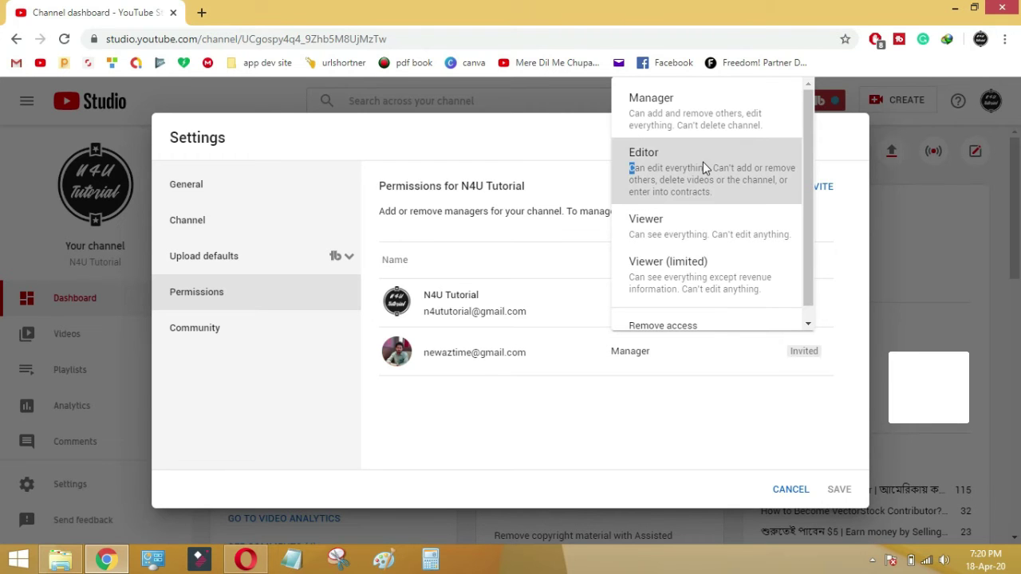
{"action": "left_click", "coordinate": [744, 173]}
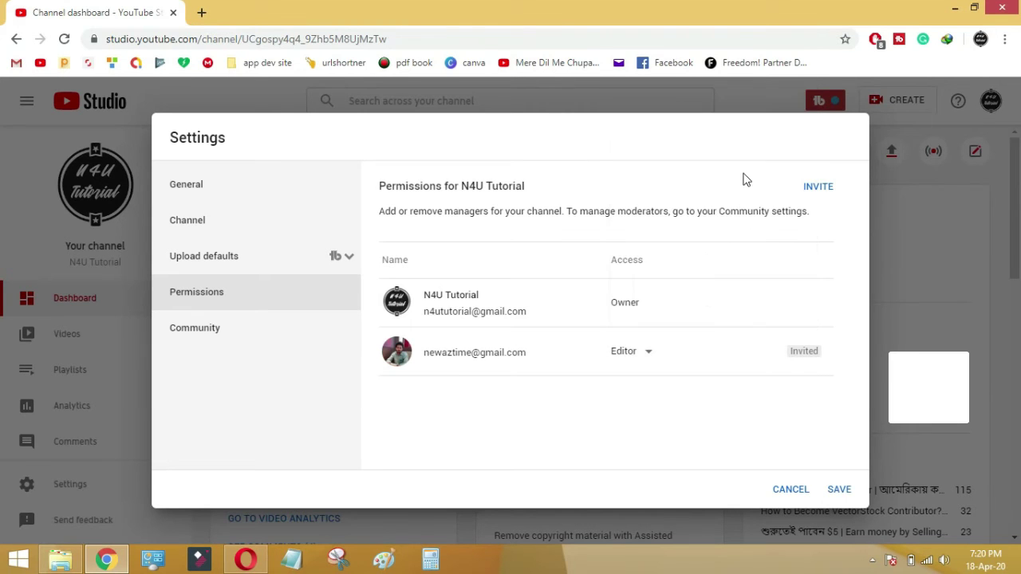
{"action": "left_click", "coordinate": [643, 354]}
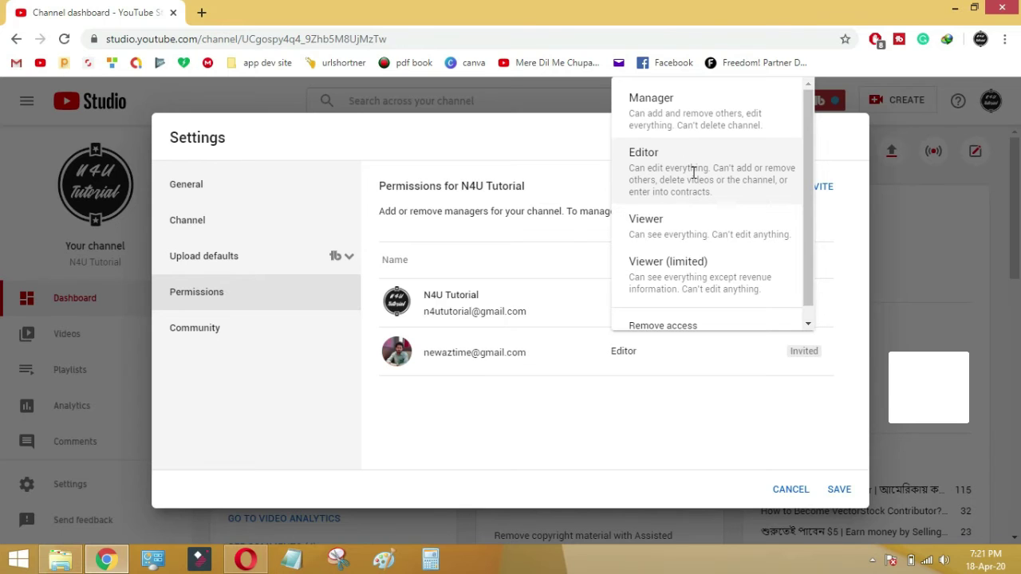
{"action": "left_click", "coordinate": [648, 191]}
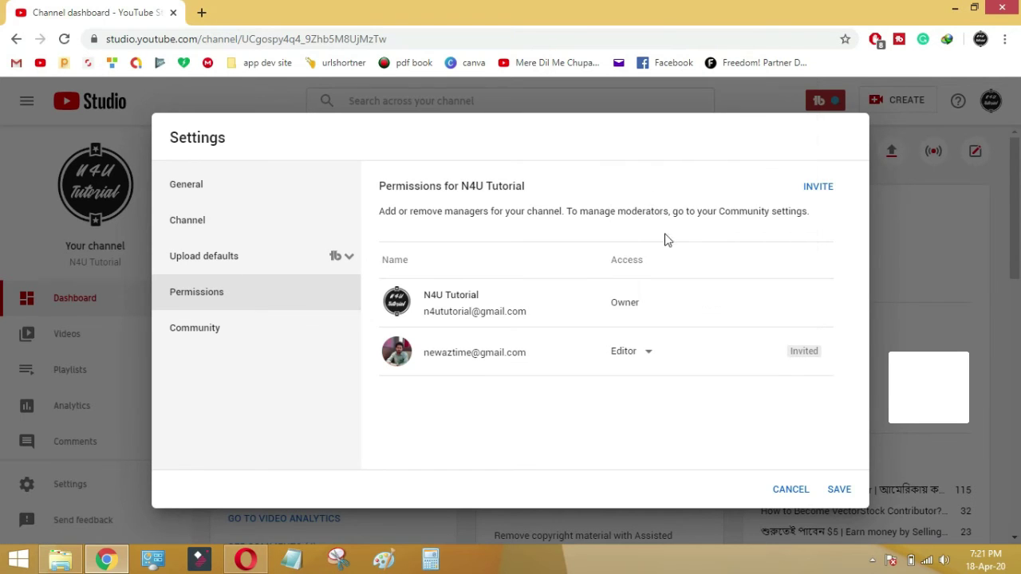
{"action": "left_click", "coordinate": [839, 490]}
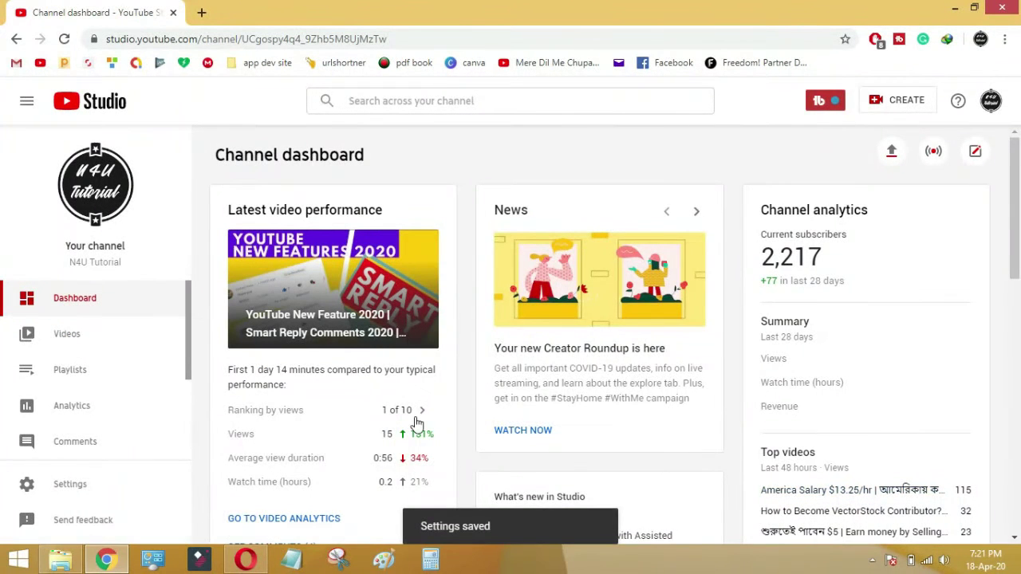
Check the invited account's role on the N4U Tutorial channel dashboard in Opera and return to the owner's dashboard in Chrome
{"action": "left_click", "coordinate": [249, 561]}
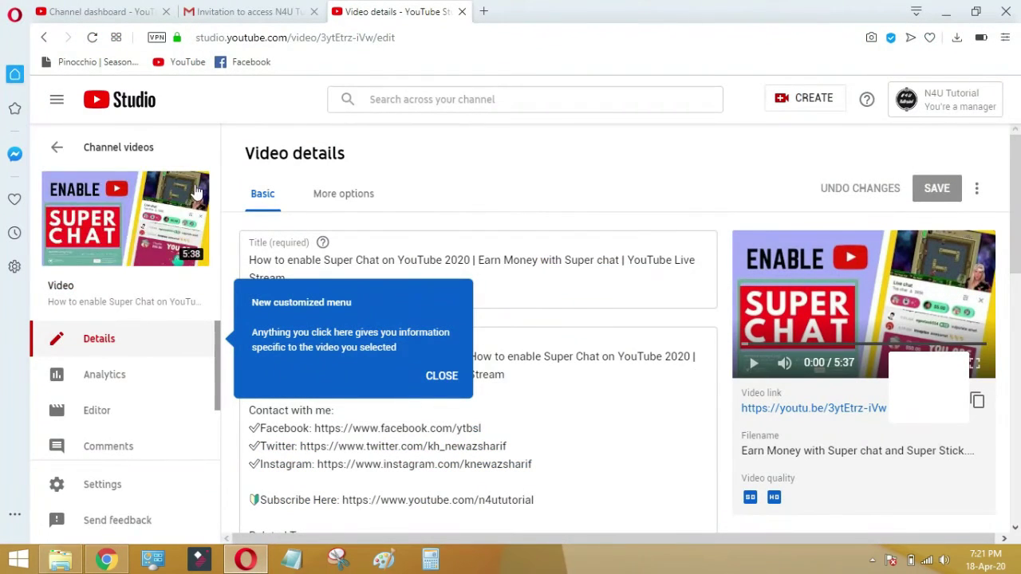
{"action": "left_click", "coordinate": [90, 156]}
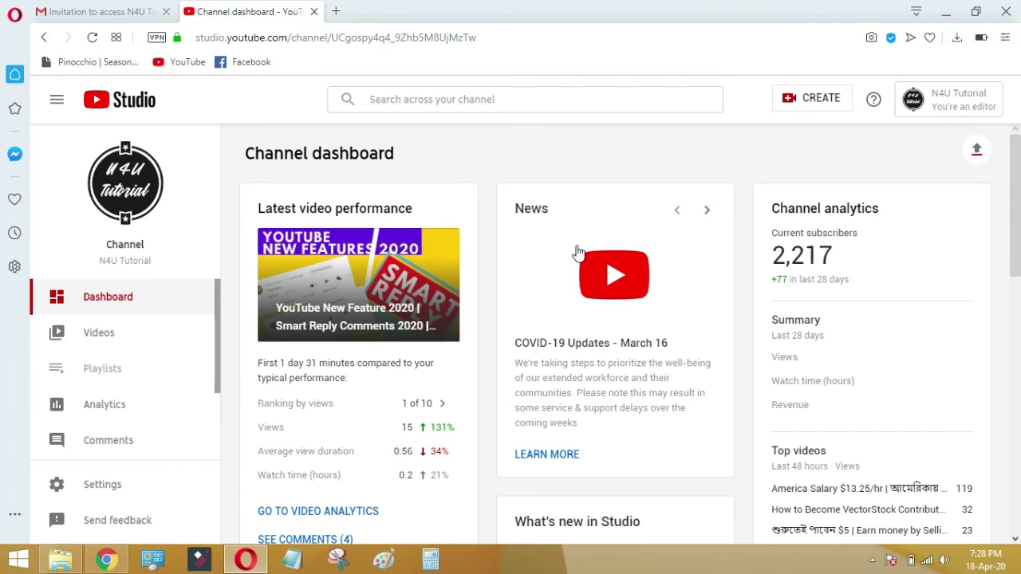
{"action": "left_click", "coordinate": [124, 553]}
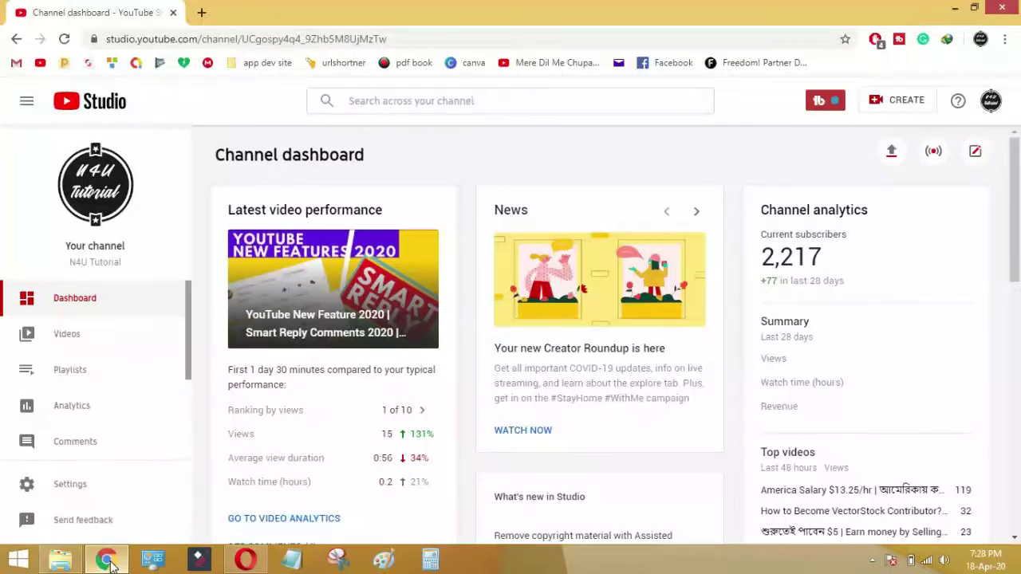
Review the access roles available for the invited user in the channel's permission settings, and close the settings without saving
{"action": "left_click", "coordinate": [139, 487]}
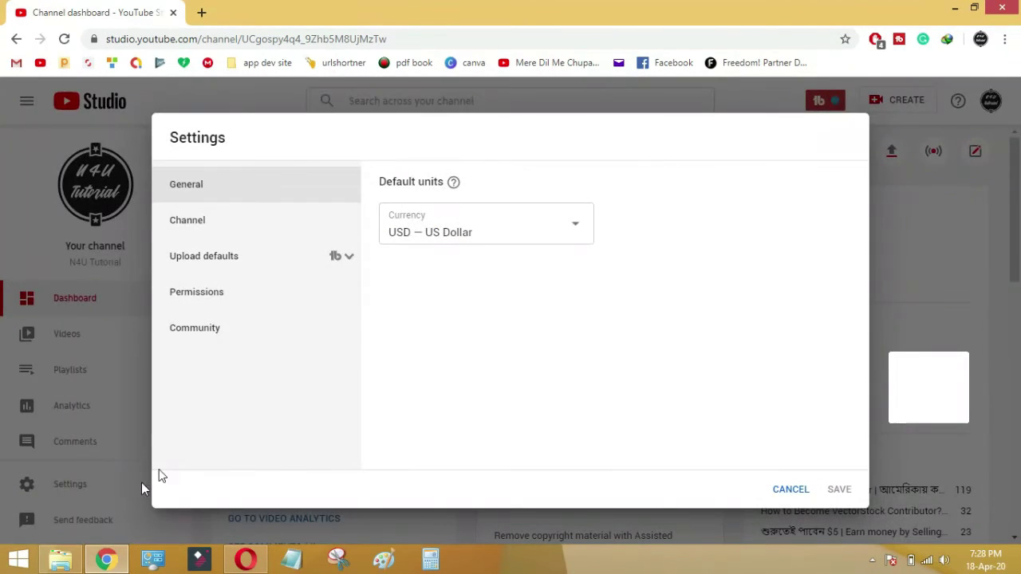
{"action": "left_click", "coordinate": [304, 303]}
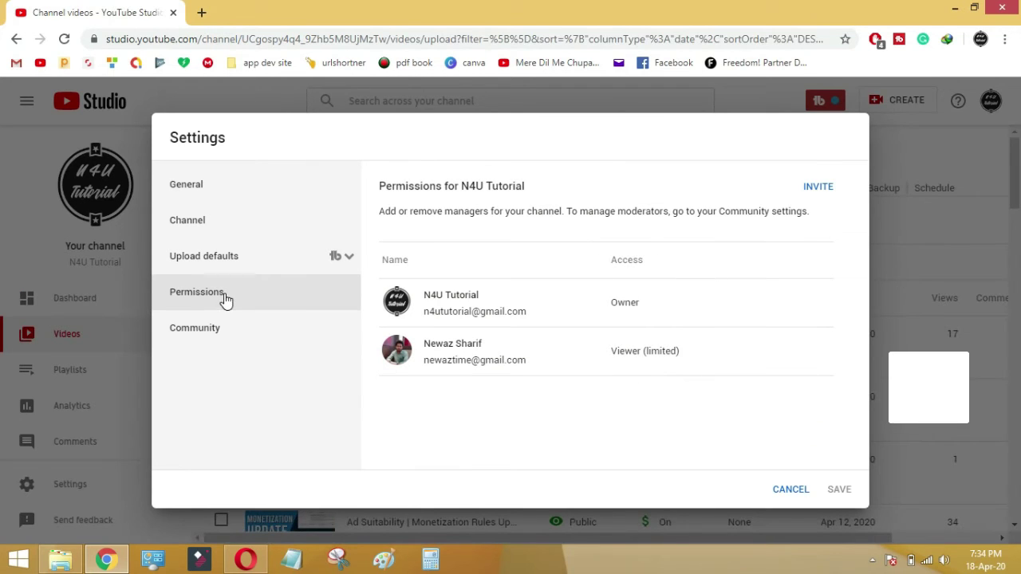
{"action": "mouse_move", "coordinate": [631, 354]}
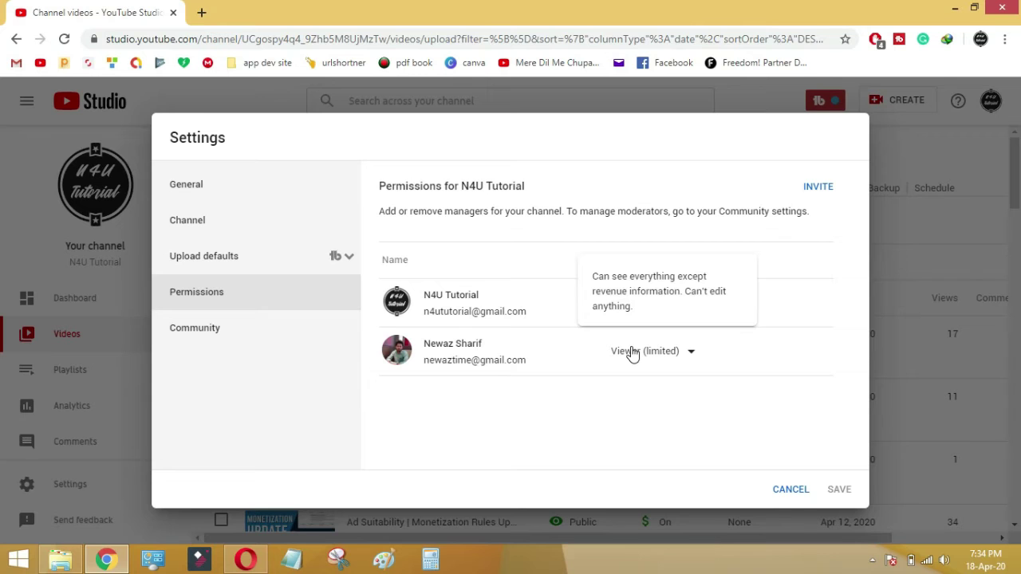
{"action": "left_click", "coordinate": [631, 353]}
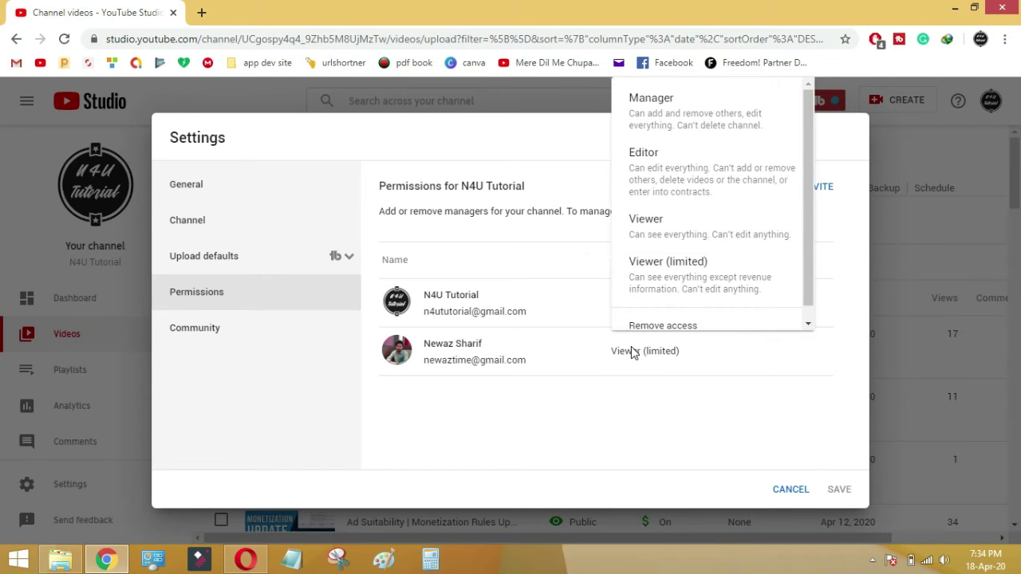
{"action": "left_click", "coordinate": [632, 353]}
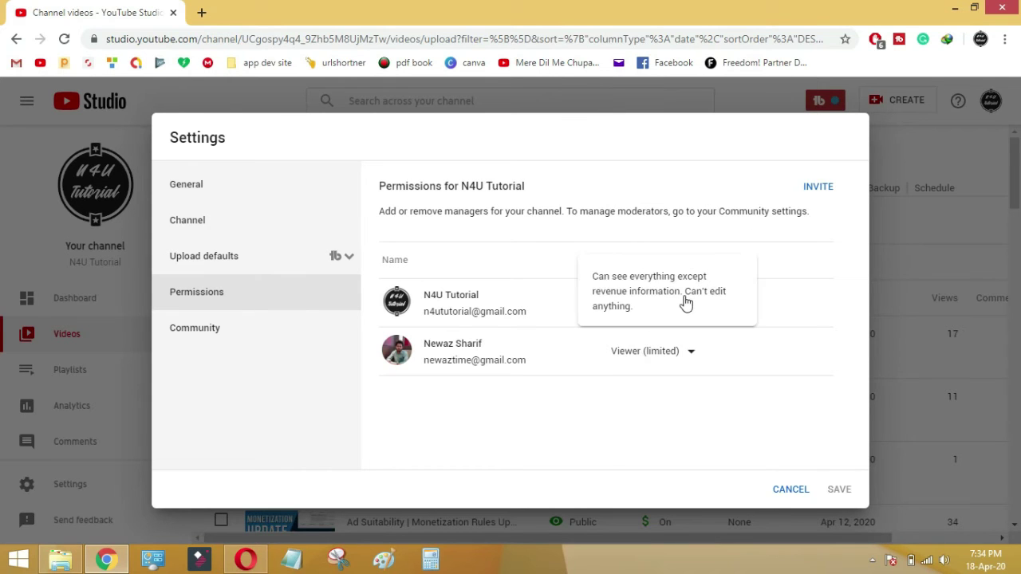
{"action": "left_click", "coordinate": [661, 344]}
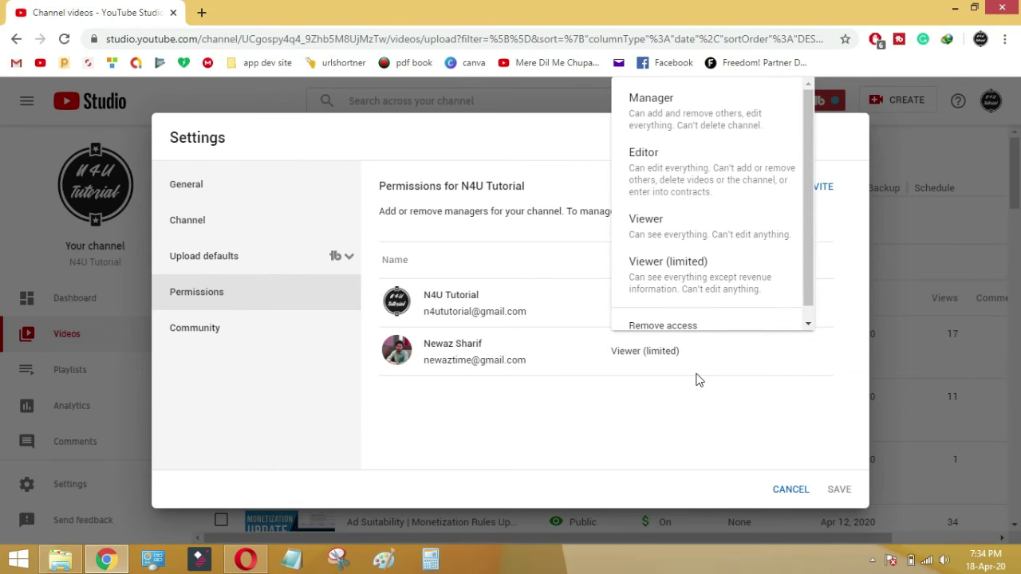
{"action": "left_click", "coordinate": [794, 495]}
Switch to the invited account's Opera session and view the channel analytics overview with its limited viewer access
{"action": "left_click", "coordinate": [257, 569]}
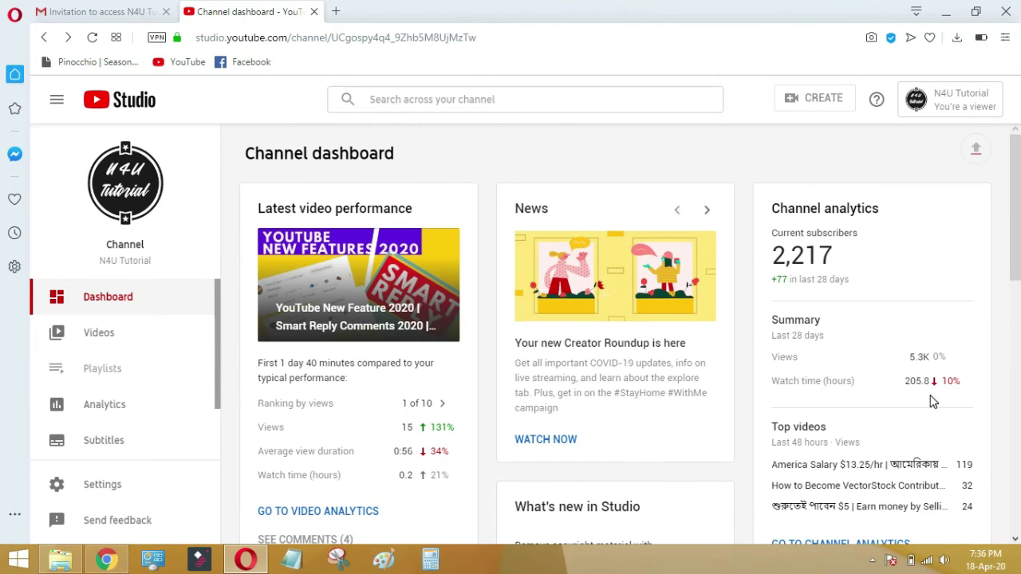
{"action": "left_click", "coordinate": [104, 412]}
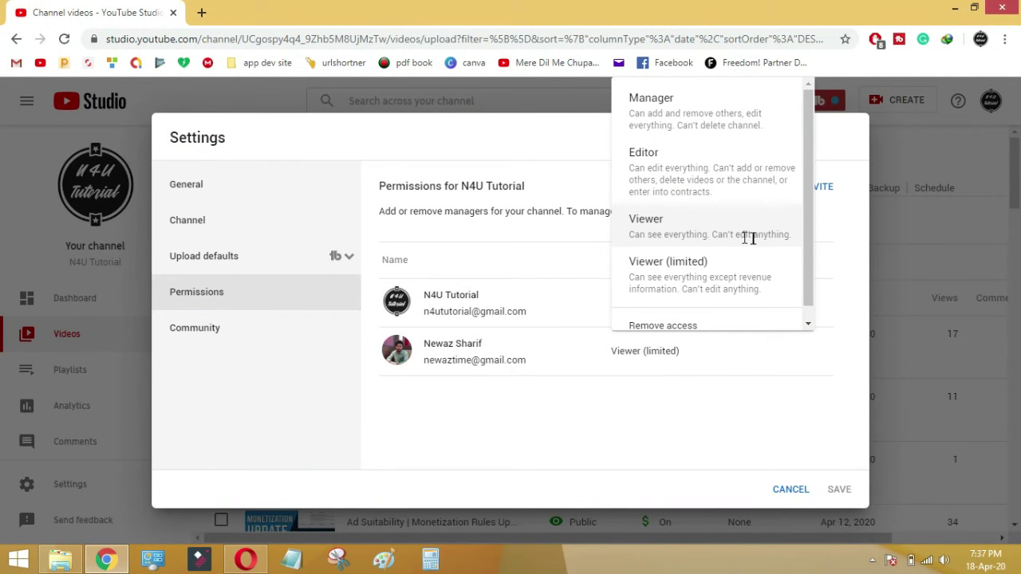
In the owner's Chrome session, set the invited user's channel access to Viewer and save the settings
{"action": "left_click", "coordinate": [697, 230]}
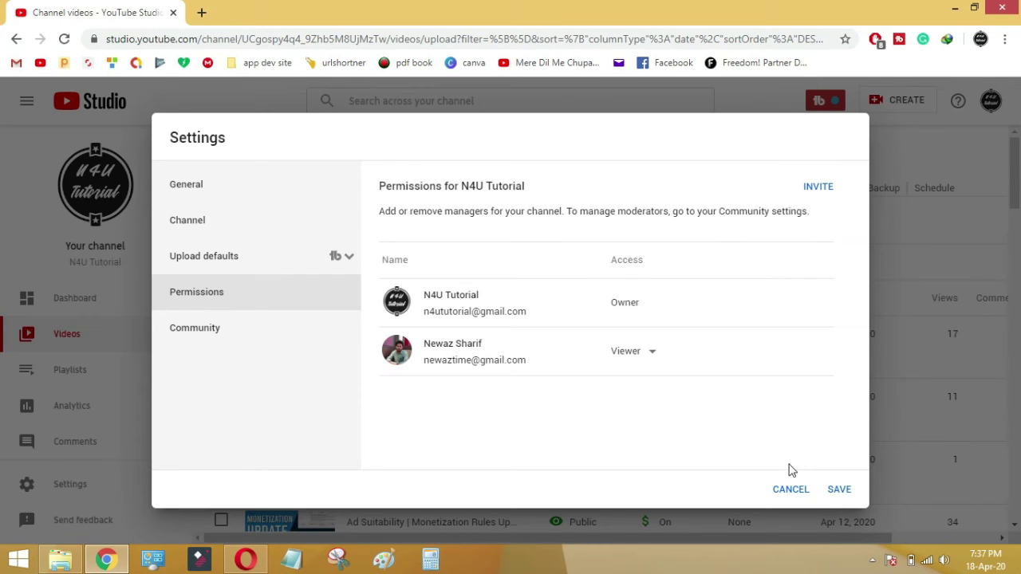
{"action": "left_click", "coordinate": [839, 490]}
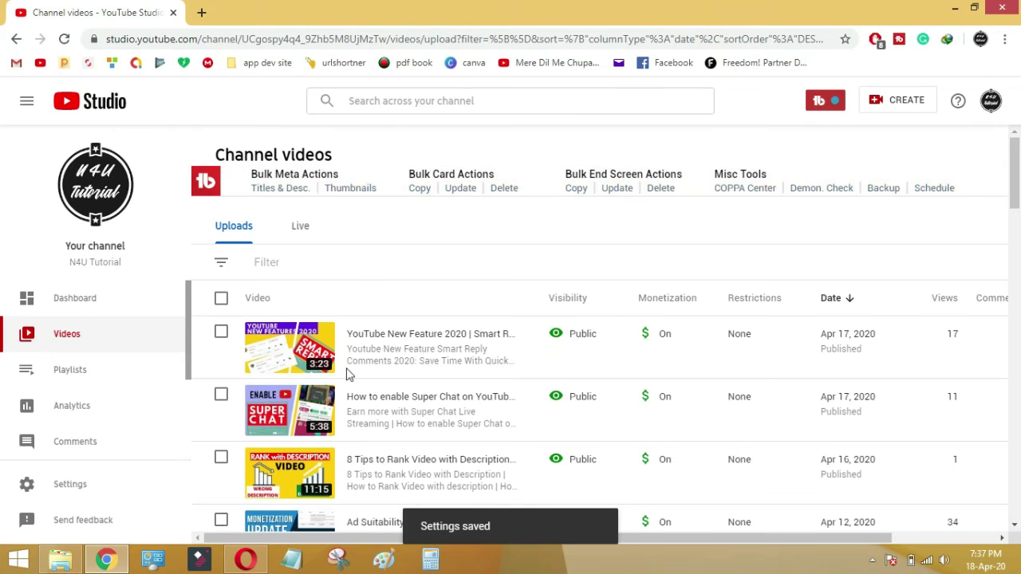
Check the channel dashboard as the invited viewer in Opera, and review the user's access role in the owner's permission settings in Chrome
{"action": "left_click", "coordinate": [245, 559]}
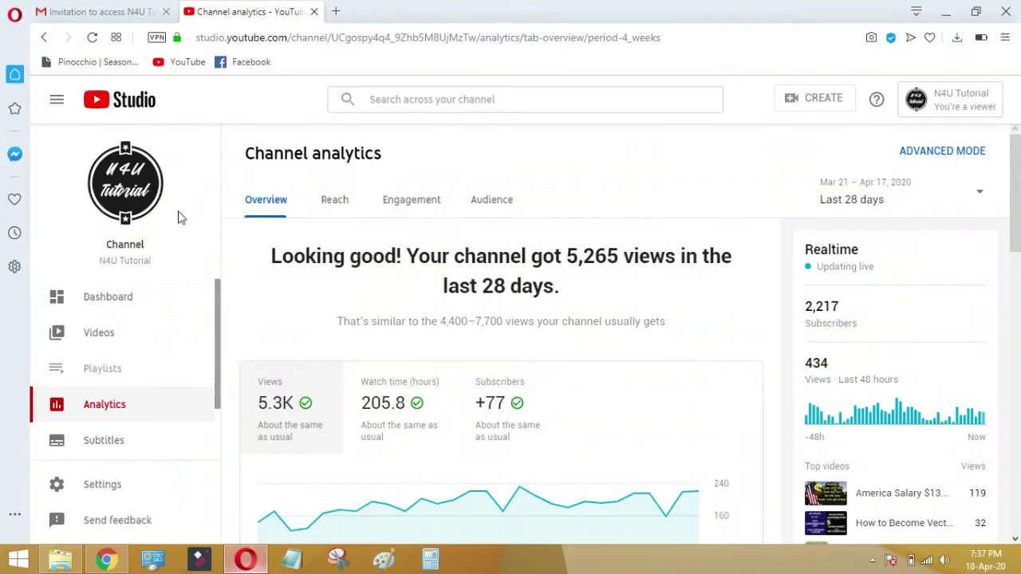
{"action": "left_click", "coordinate": [119, 297]}
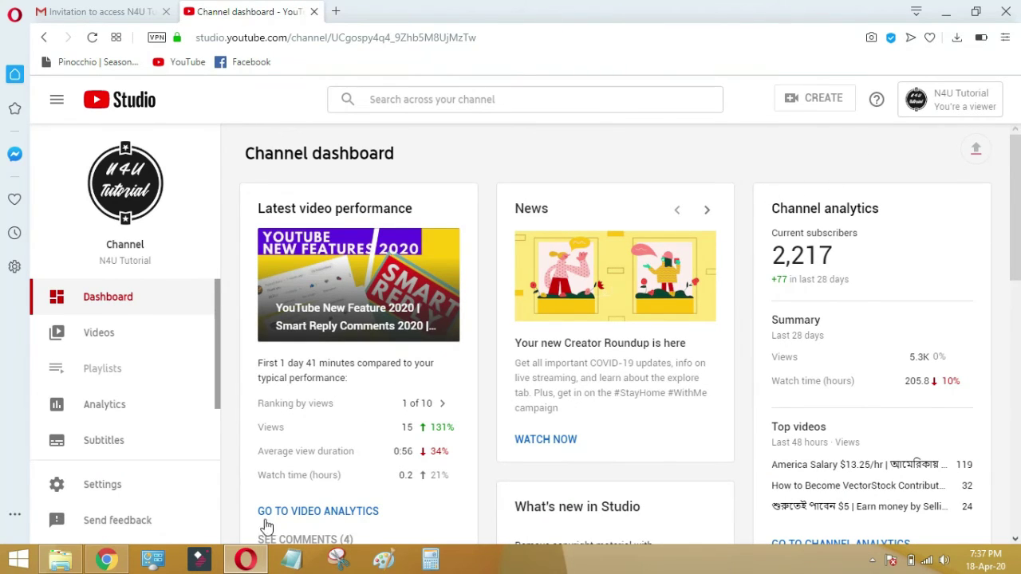
{"action": "left_click", "coordinate": [92, 498]}
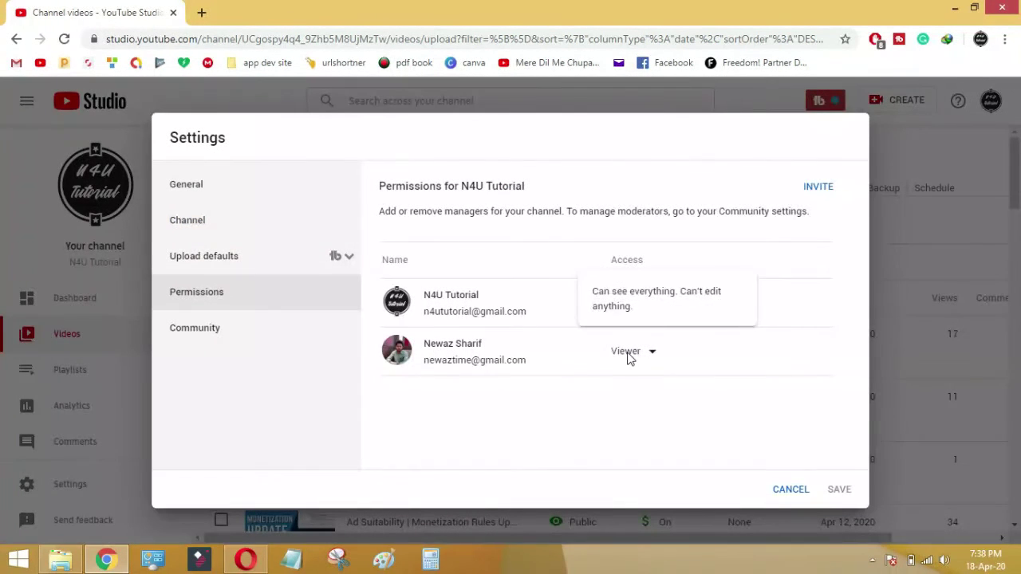
{"action": "left_click", "coordinate": [625, 353]}
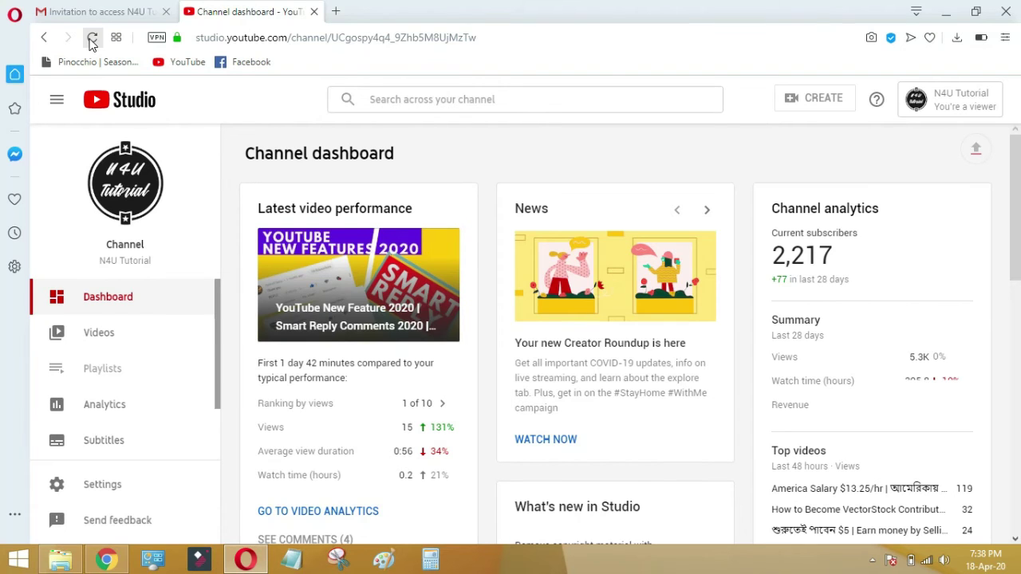
In Opera, examine the details of the "YouTube New Feature 2020" video as a viewer, from title to tags, and return to the channel videos
{"action": "left_click", "coordinate": [94, 334]}
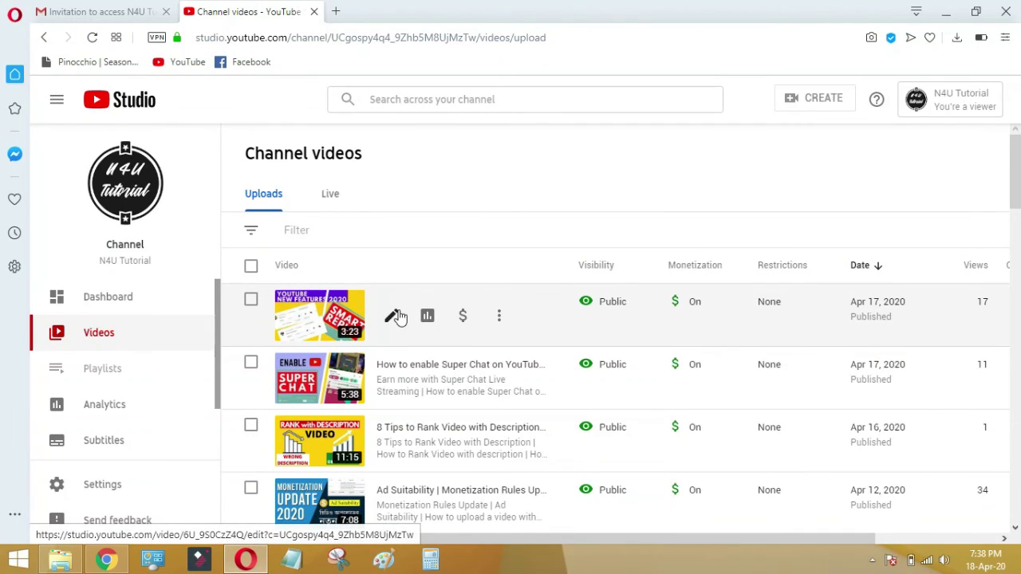
{"action": "left_click", "coordinate": [396, 317]}
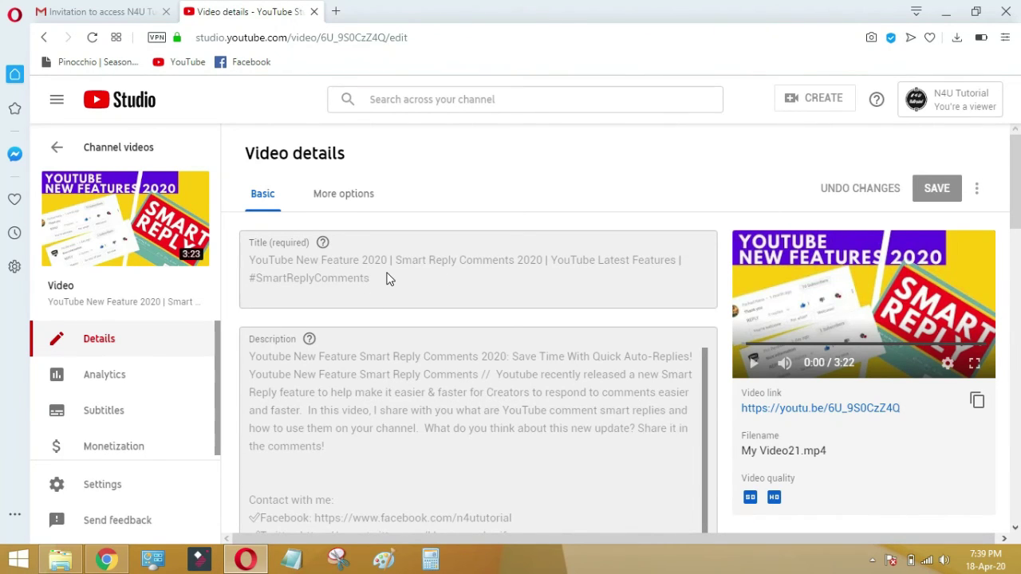
{"action": "scroll", "coordinate": [388, 279], "scroll_direction": "down", "scroll_amount": 10}
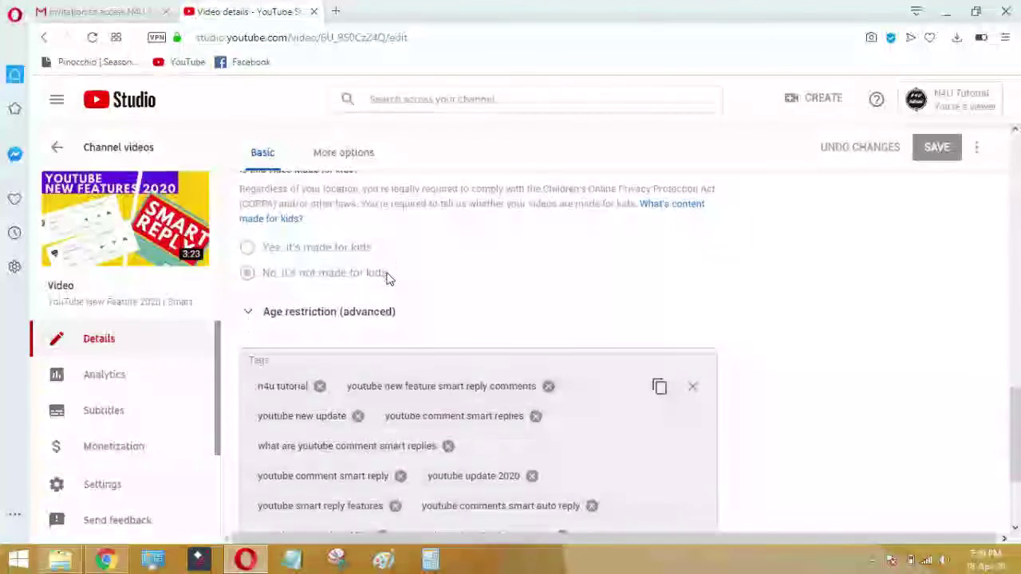
{"action": "scroll", "coordinate": [389, 278], "scroll_direction": "up", "scroll_amount": 2}
{"action": "scroll", "coordinate": [389, 278], "scroll_direction": "up", "scroll_amount": 1}
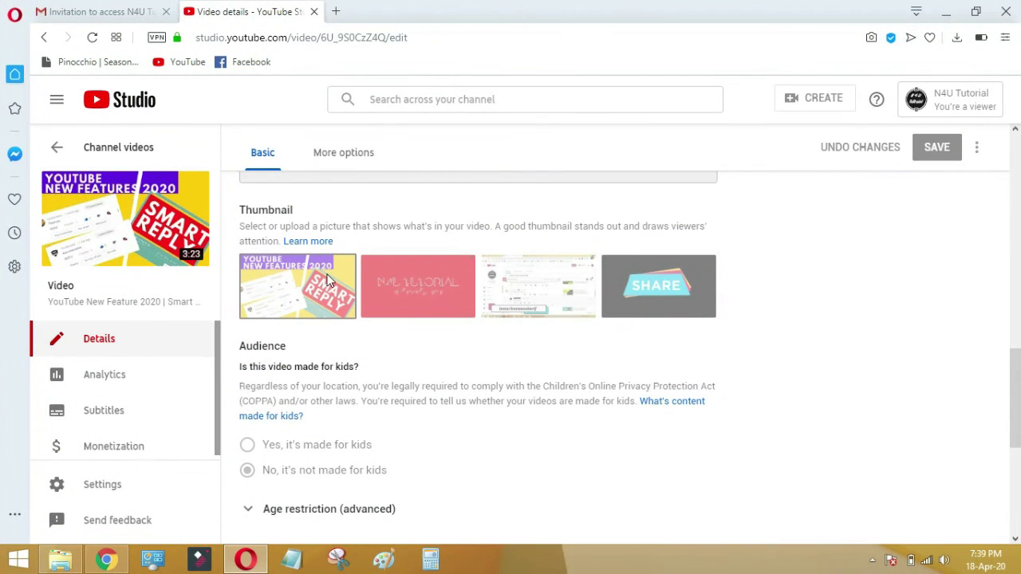
{"action": "scroll", "coordinate": [356, 433], "scroll_direction": "down", "scroll_amount": 4}
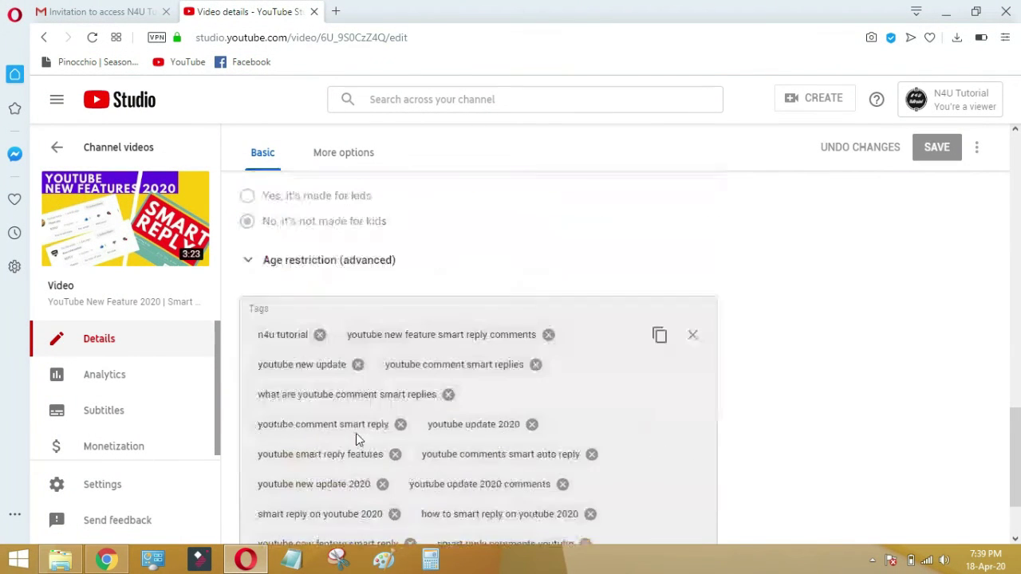
{"action": "scroll", "coordinate": [484, 191], "scroll_direction": "up", "scroll_amount": 12}
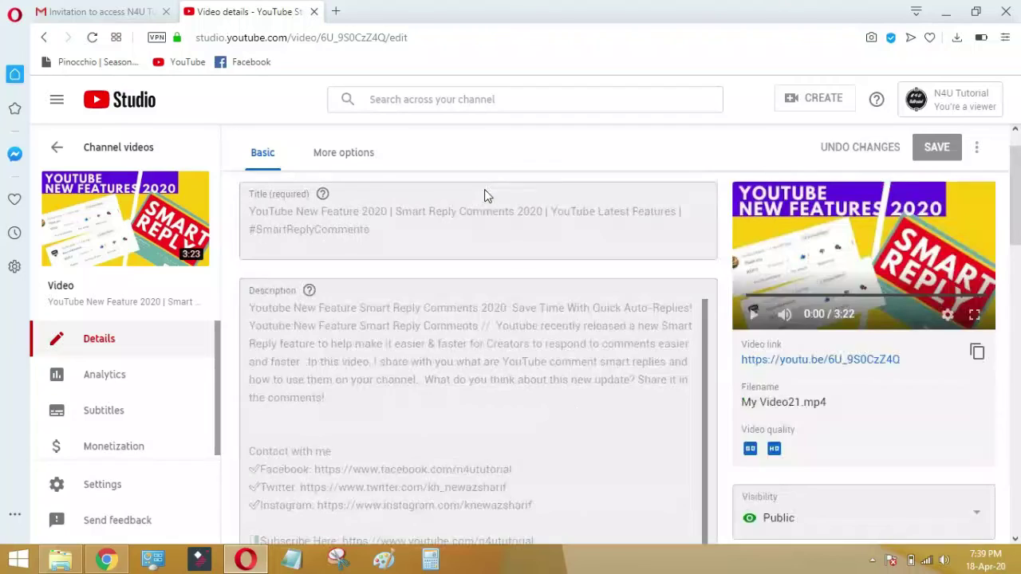
{"action": "left_click", "coordinate": [118, 150]}
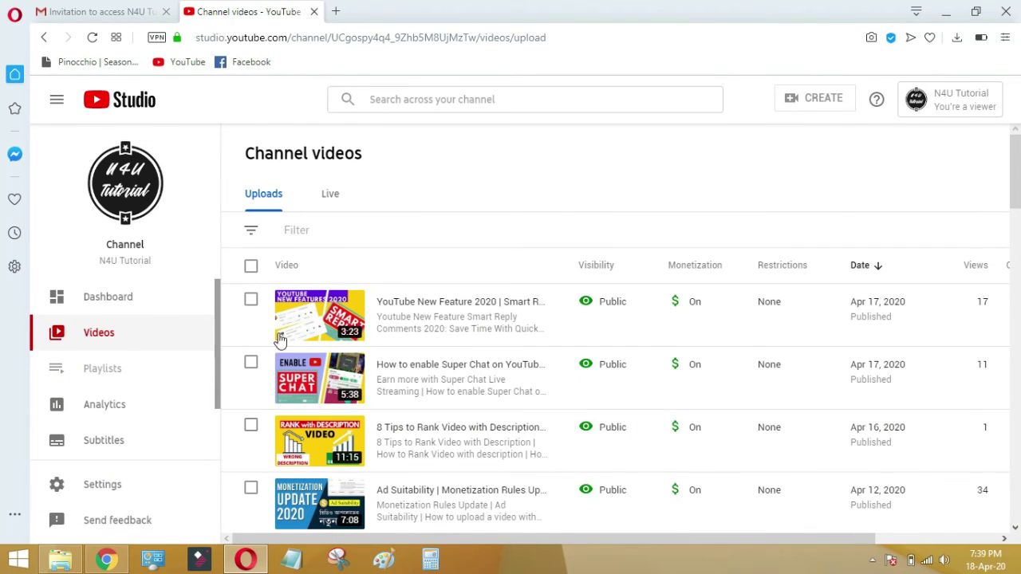
In the owner's Chrome session, remove the invited user's access to the channel and save the settings
{"action": "left_click", "coordinate": [109, 561]}
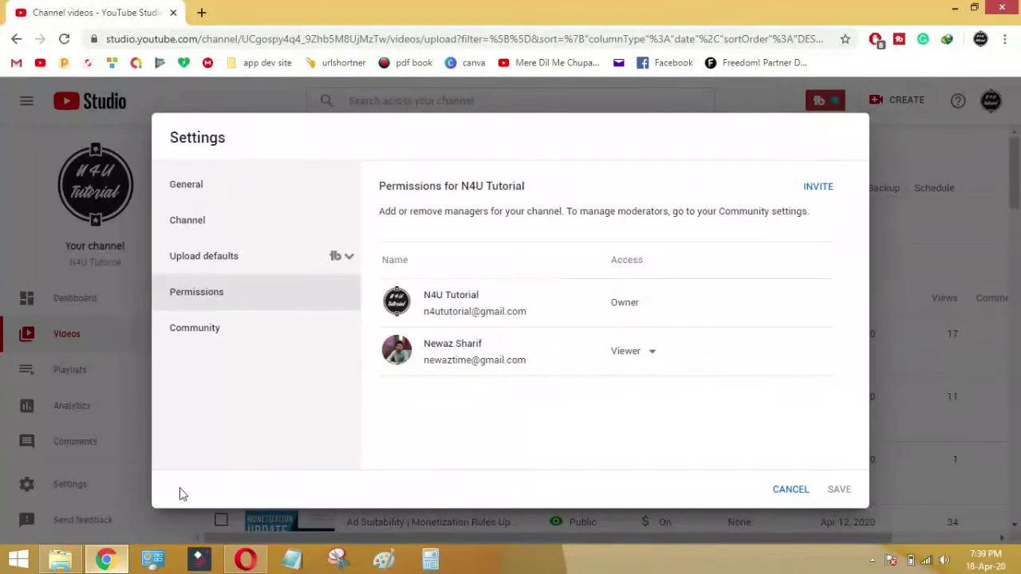
{"action": "left_click", "coordinate": [636, 349]}
{"action": "left_click", "coordinate": [636, 359]}
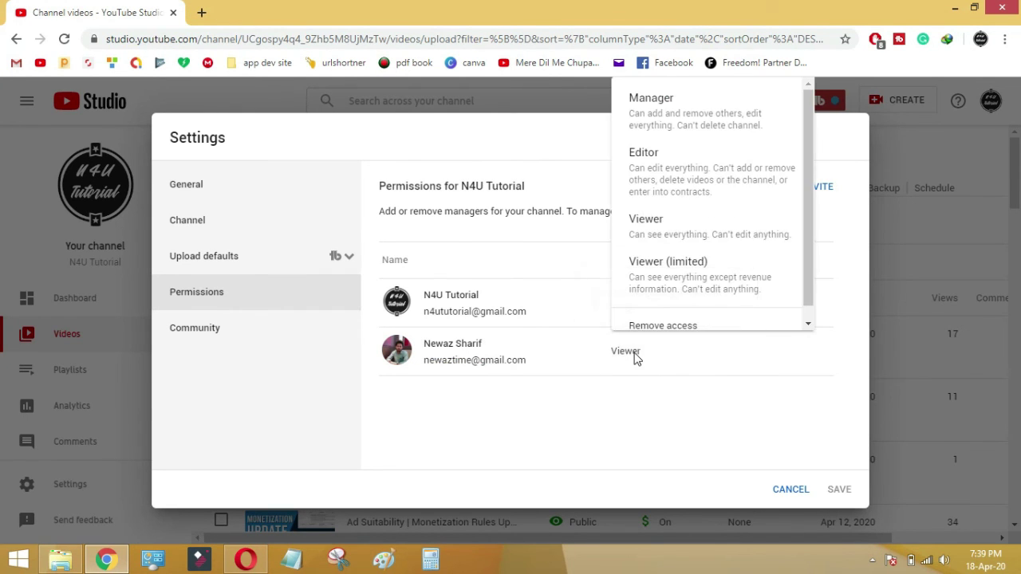
{"action": "scroll", "coordinate": [666, 323], "scroll_direction": "down", "scroll_amount": 1}
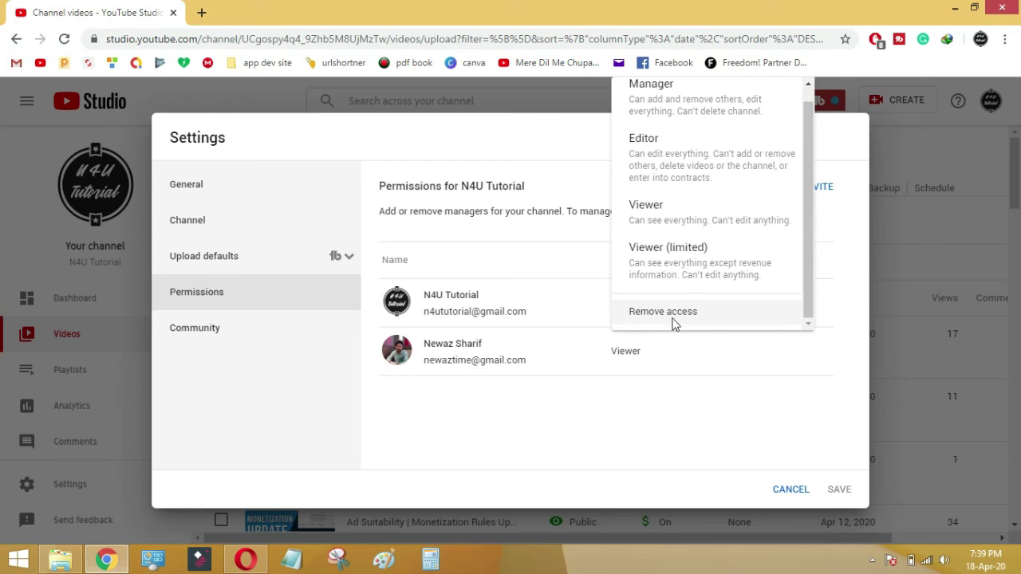
{"action": "left_click", "coordinate": [676, 312]}
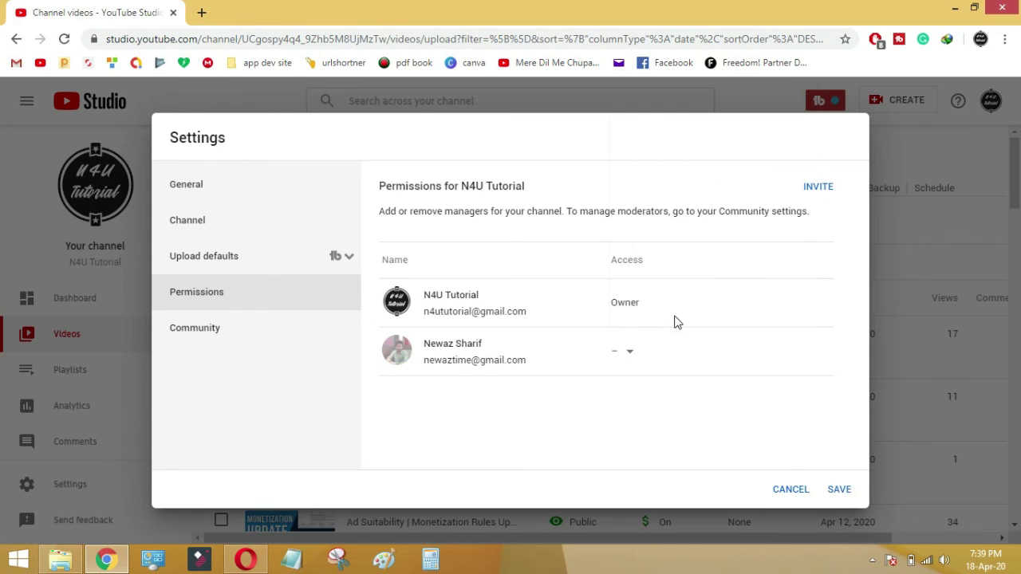
{"action": "left_click", "coordinate": [838, 490]}
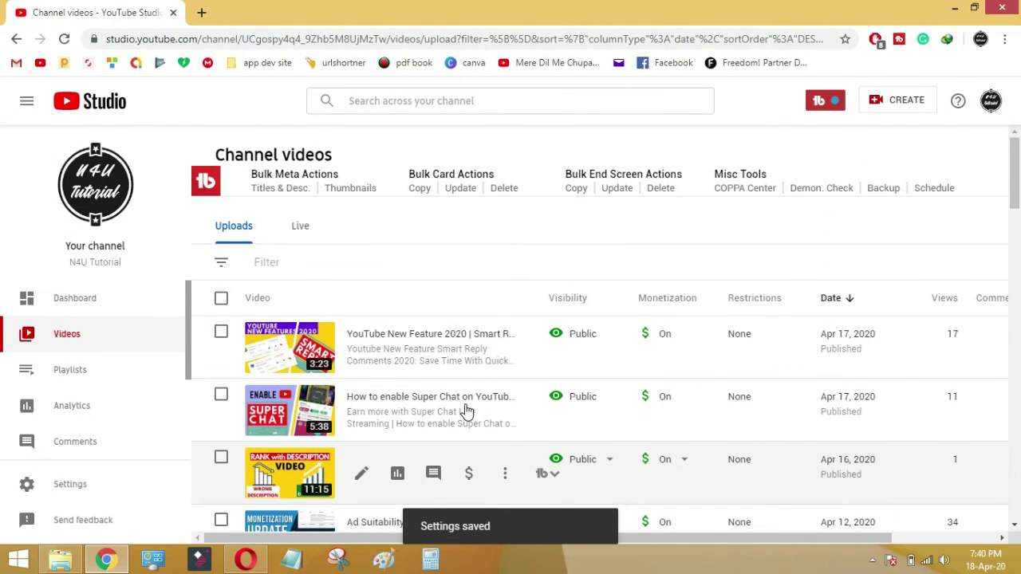
Check the list of people with access in the channel's permission settings and close the settings
{"action": "left_click", "coordinate": [94, 494]}
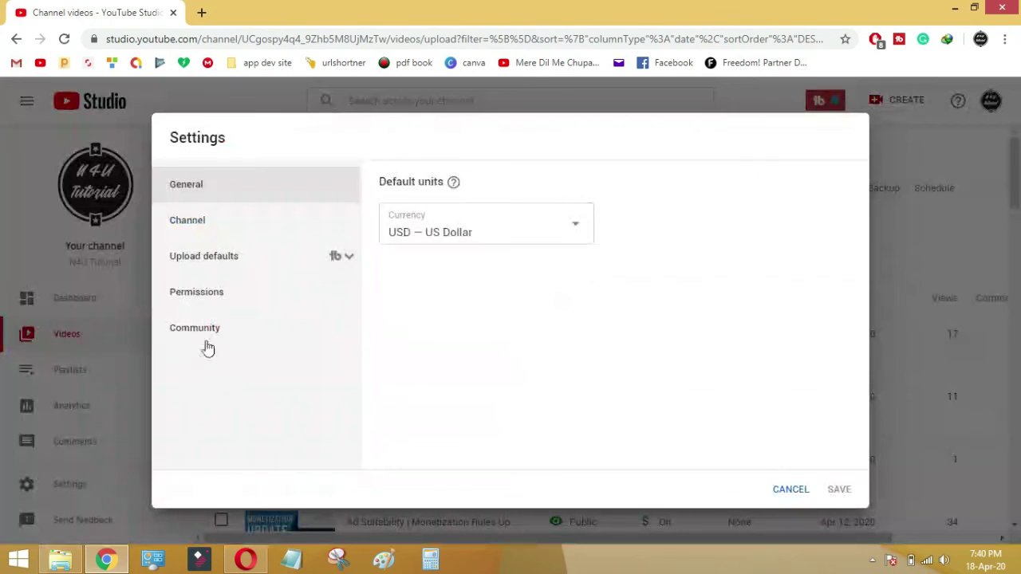
{"action": "left_click", "coordinate": [241, 302]}
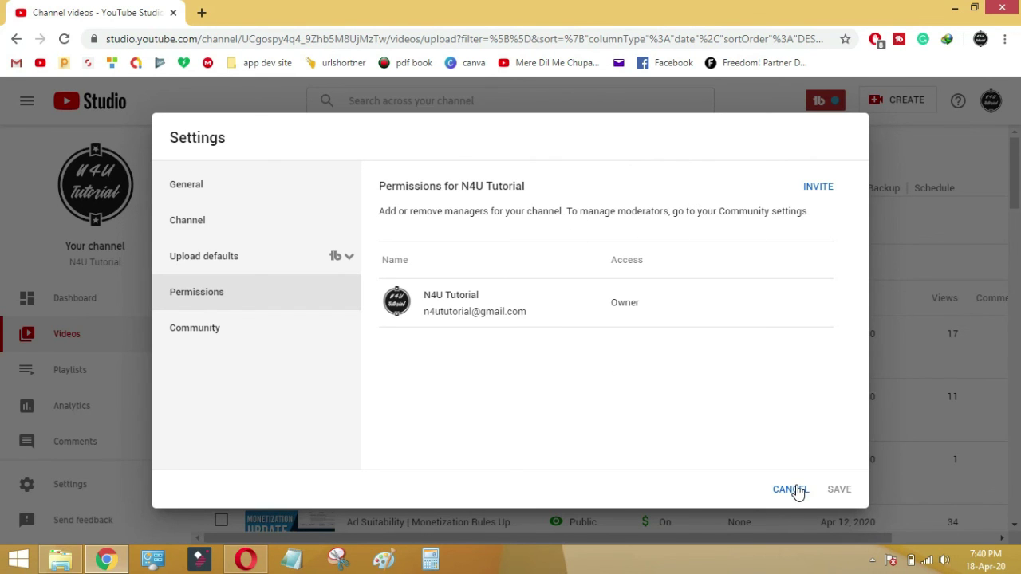
{"action": "left_click", "coordinate": [258, 522]}
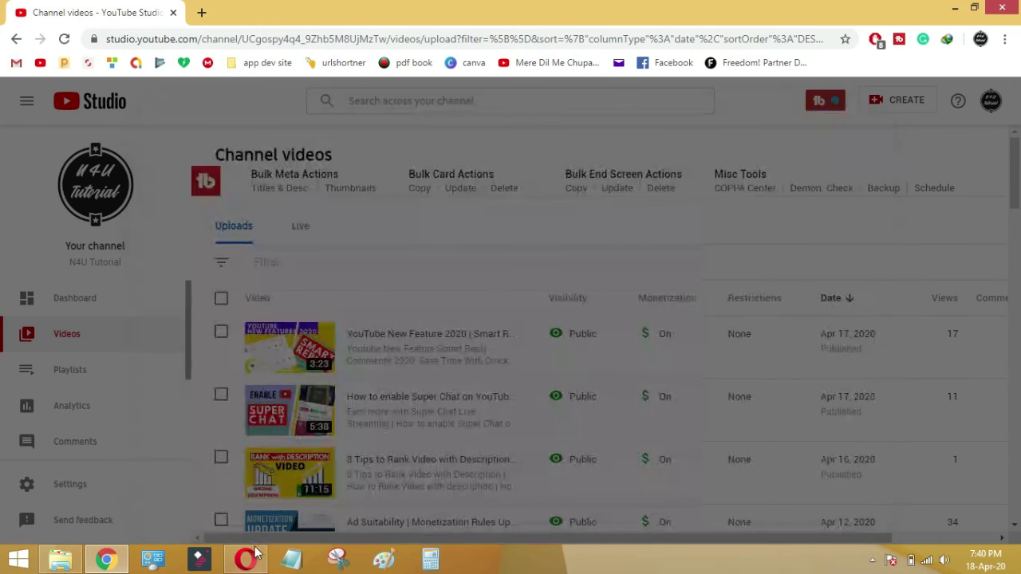
Reload the channel videos page in the removed user's Opera session, and open the channel settings in the owner's Chrome session
{"action": "left_click", "coordinate": [255, 557]}
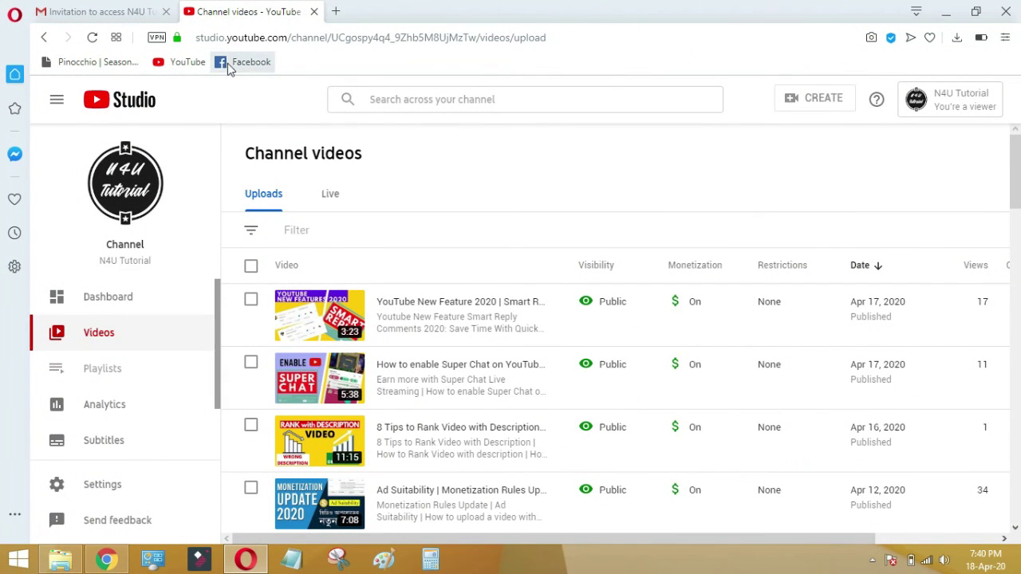
{"action": "left_click", "coordinate": [95, 39]}
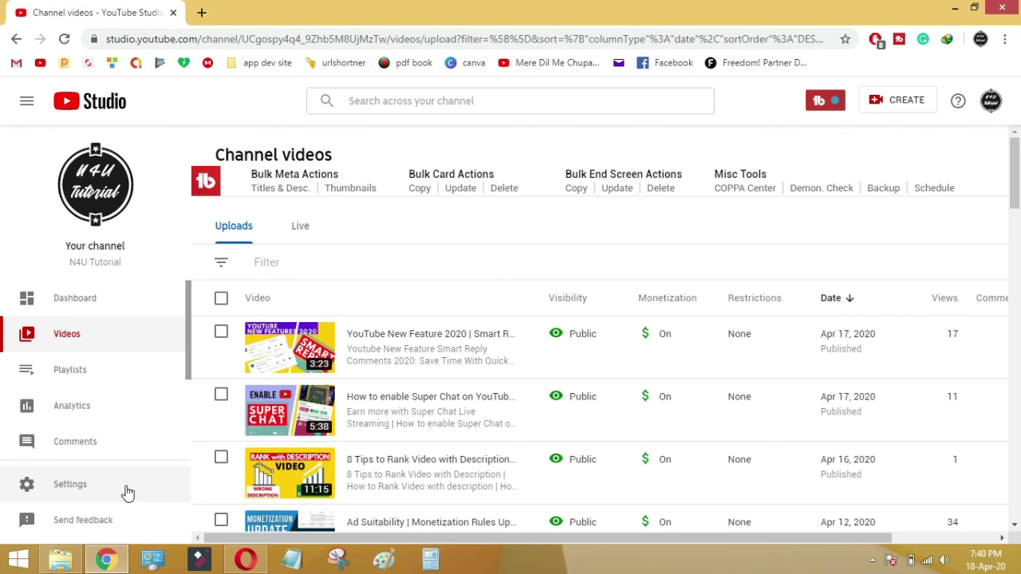
{"action": "left_click", "coordinate": [128, 493]}
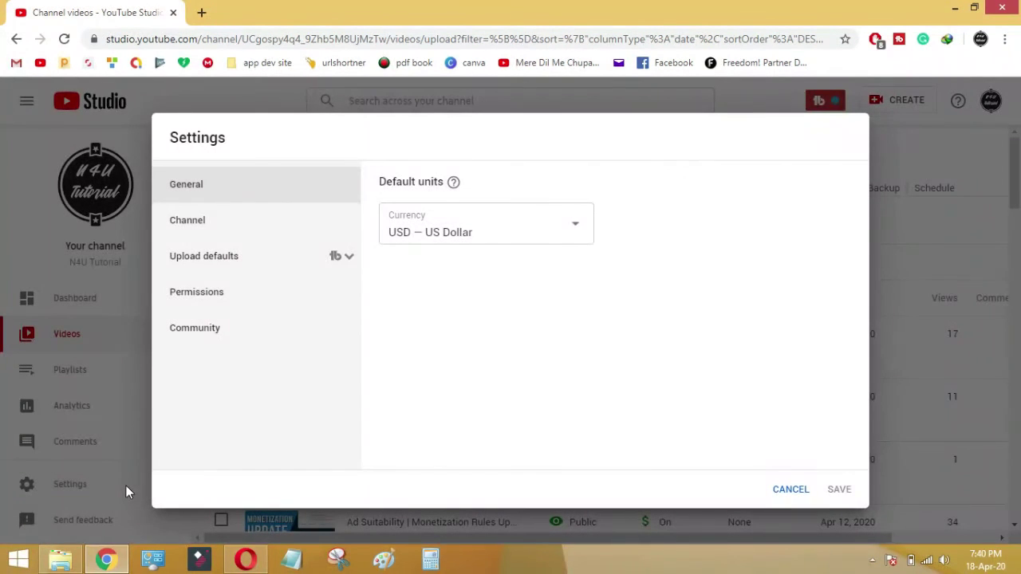